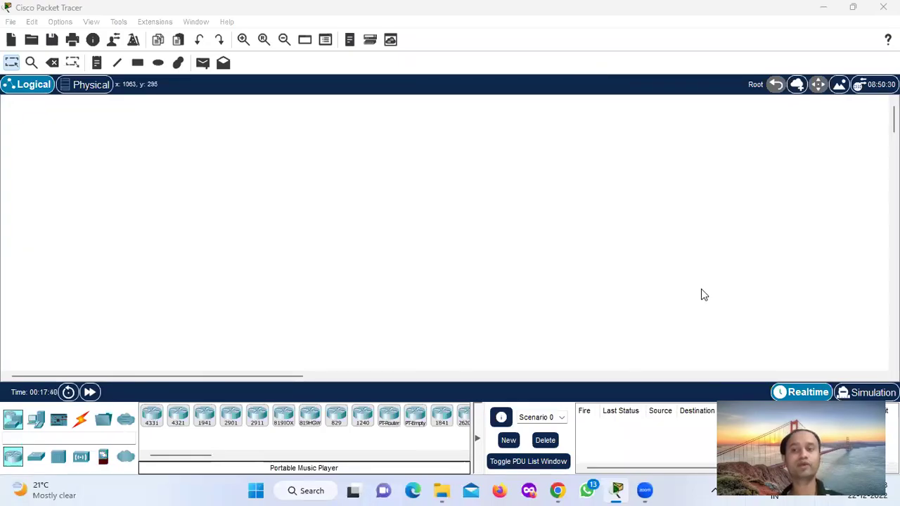
# Step: Place three 2960 switches in the empty workspace, one above and two below
pyautogui.click(40, 458)
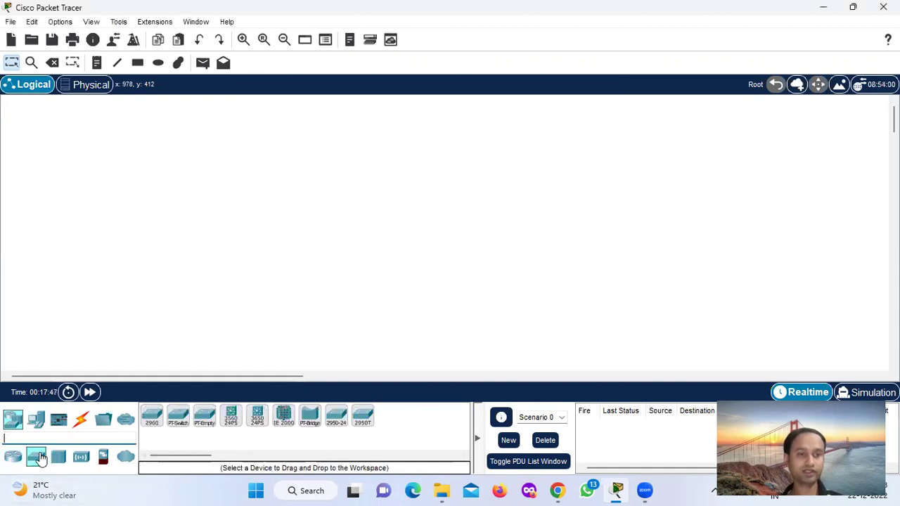
pyautogui.click(150, 420)
pyautogui.click(355, 252)
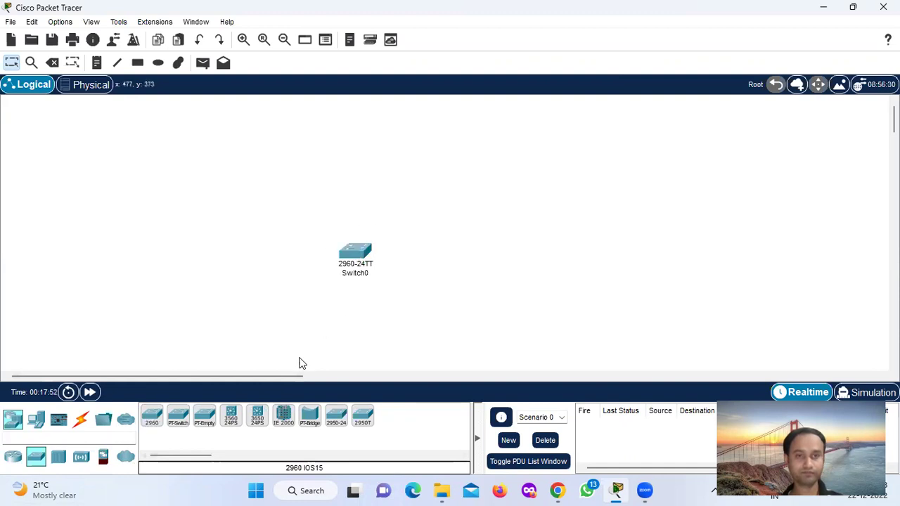
pyautogui.click(151, 420)
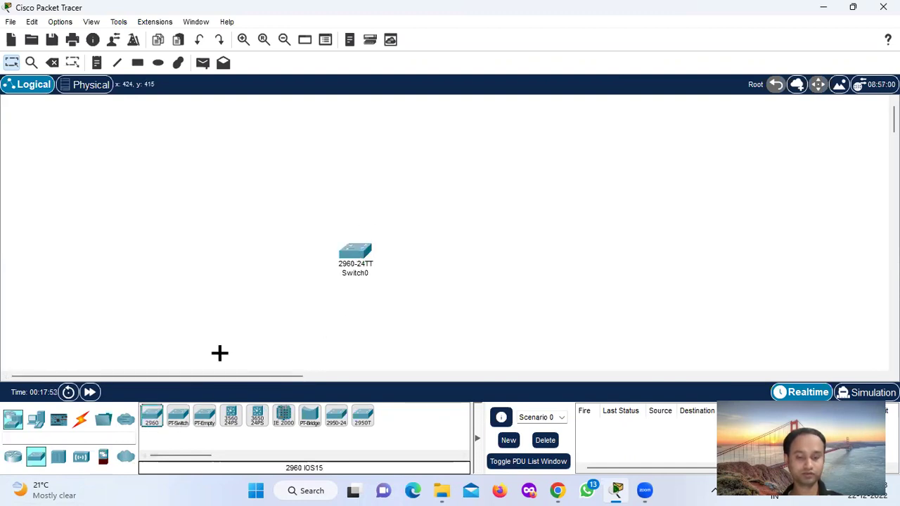
pyautogui.click(446, 181)
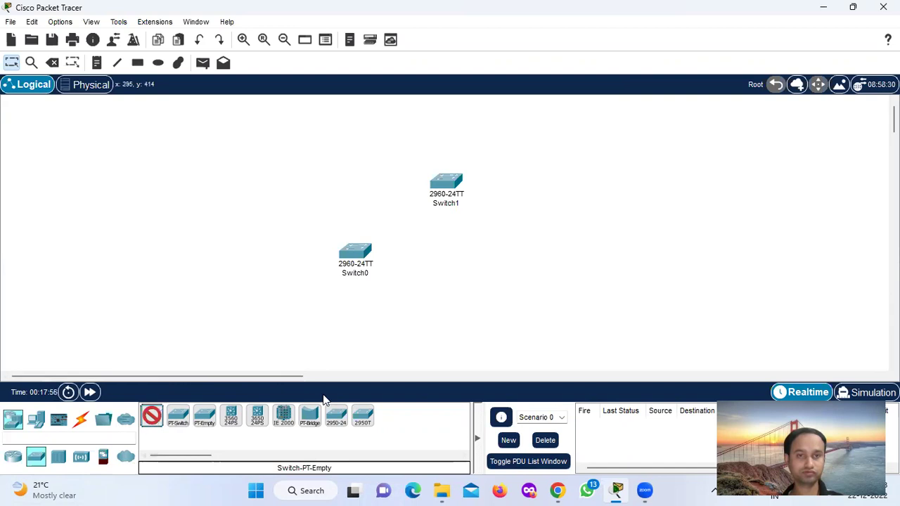
pyautogui.click(471, 258)
# Step: Reposition the three switches into a triangle with Switch1 at the apex and Switch0 and Switch2 as the base
pyautogui.moveTo(358, 251); pyautogui.dragTo(376, 255)
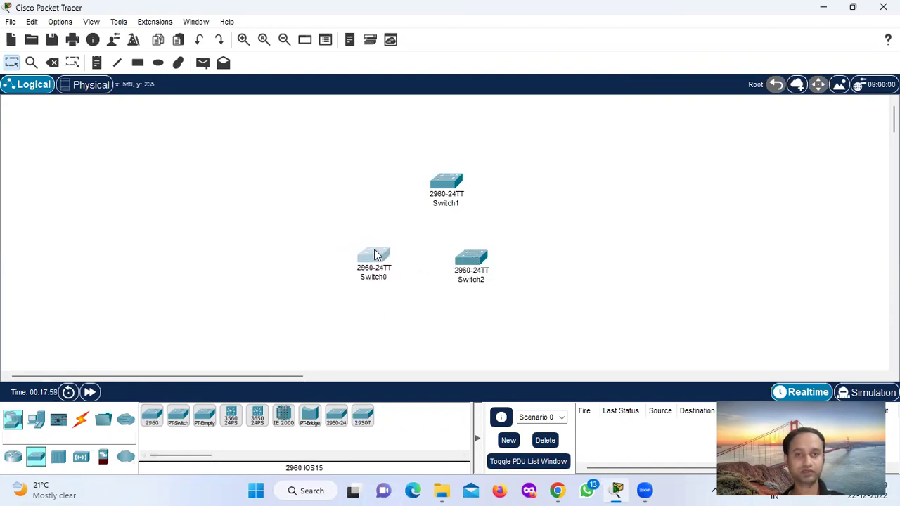
pyautogui.click(279, 211)
pyautogui.moveTo(478, 269); pyautogui.dragTo(498, 263)
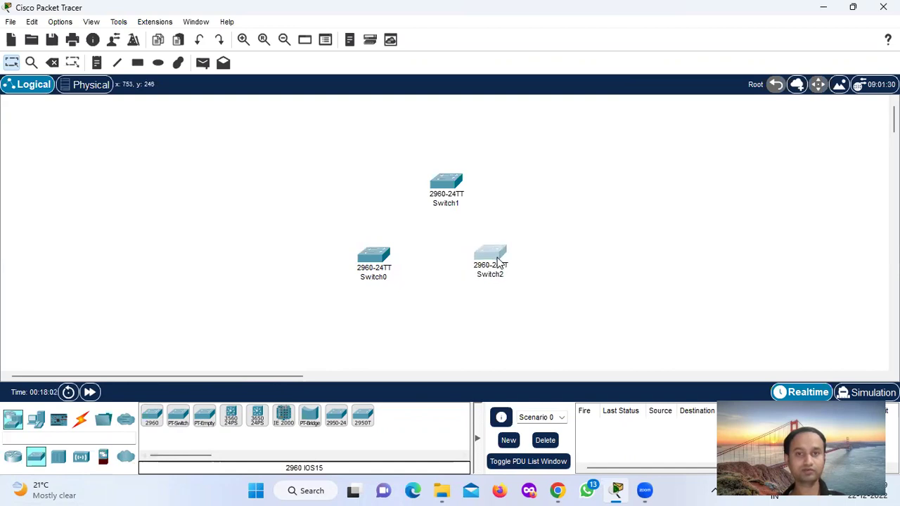
pyautogui.moveTo(379, 264); pyautogui.dragTo(375, 292)
pyautogui.moveTo(513, 275); pyautogui.dragTo(520, 309)
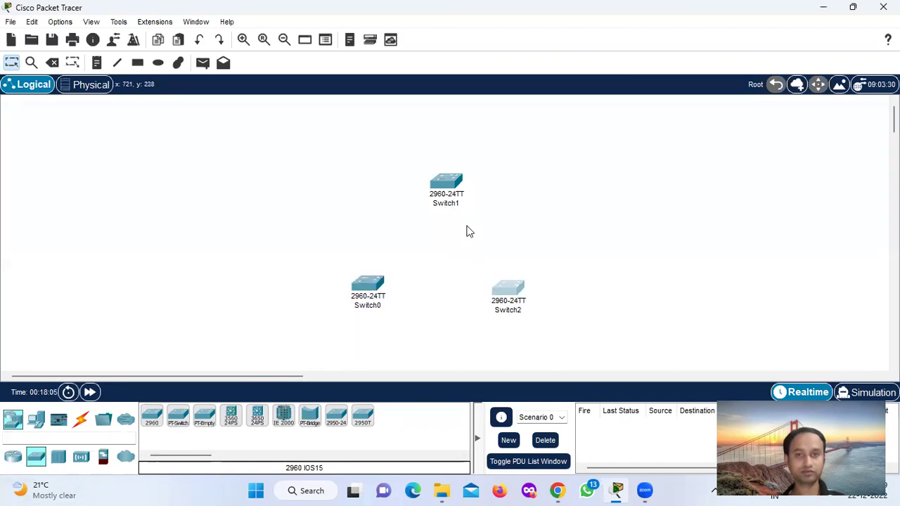
pyautogui.moveTo(444, 190); pyautogui.dragTo(471, 197)
pyautogui.moveTo(374, 294); pyautogui.dragTo(411, 296)
pyautogui.click(654, 253)
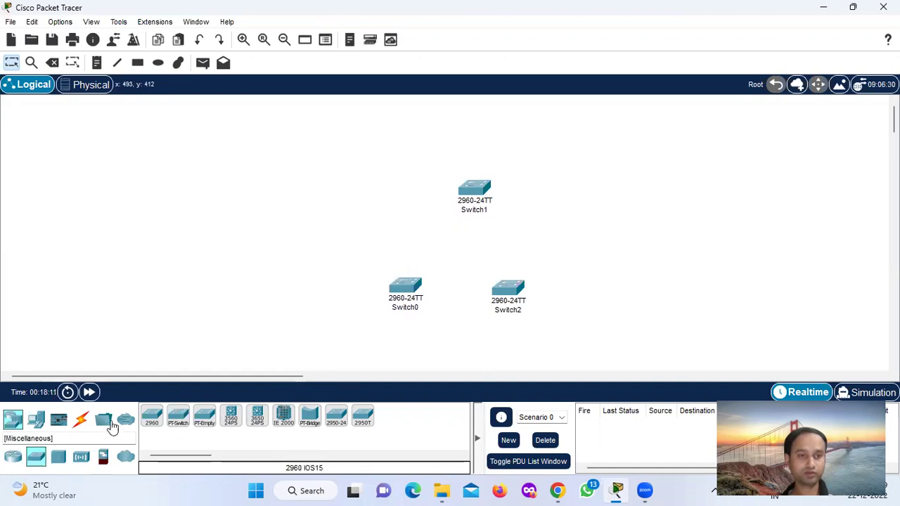
# Step: Connect Switch0 FastEthernet0/1 to Switch1 FastEthernet0/1 with a copper cross-over cable
pyautogui.click(82, 432)
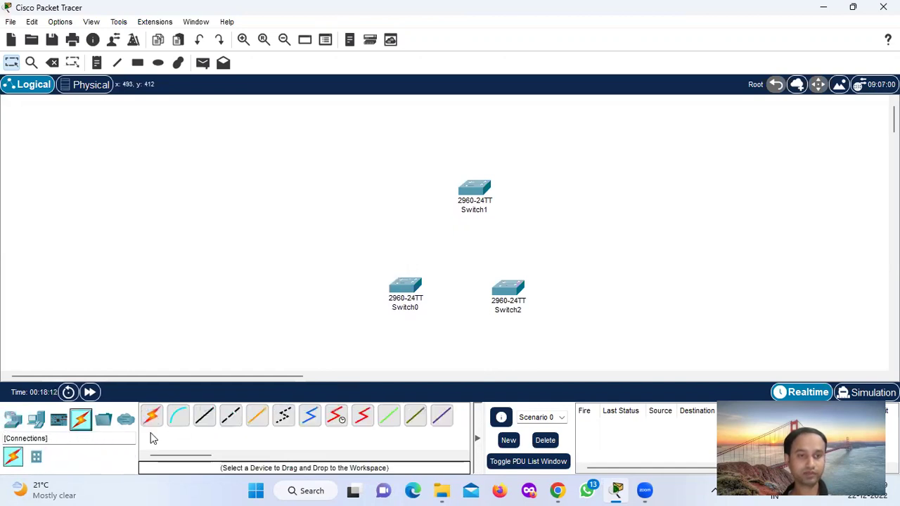
pyautogui.click(226, 422)
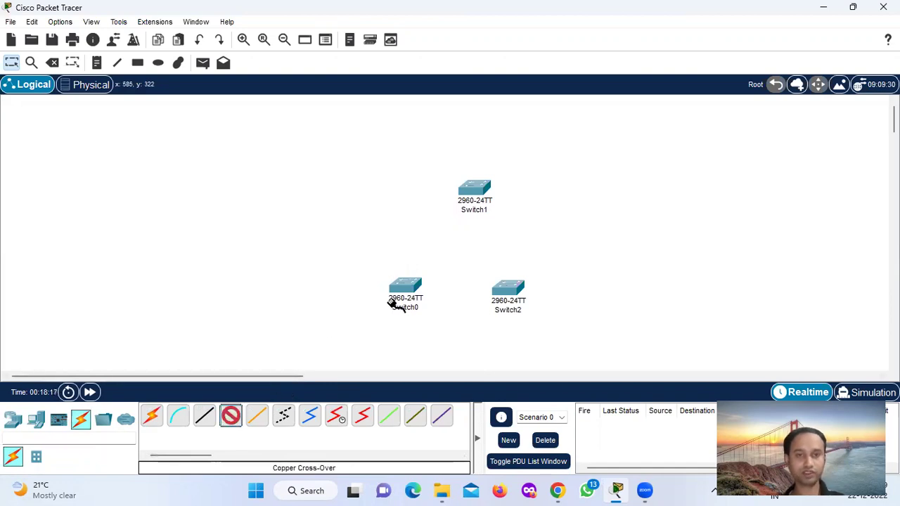
pyautogui.click(413, 286)
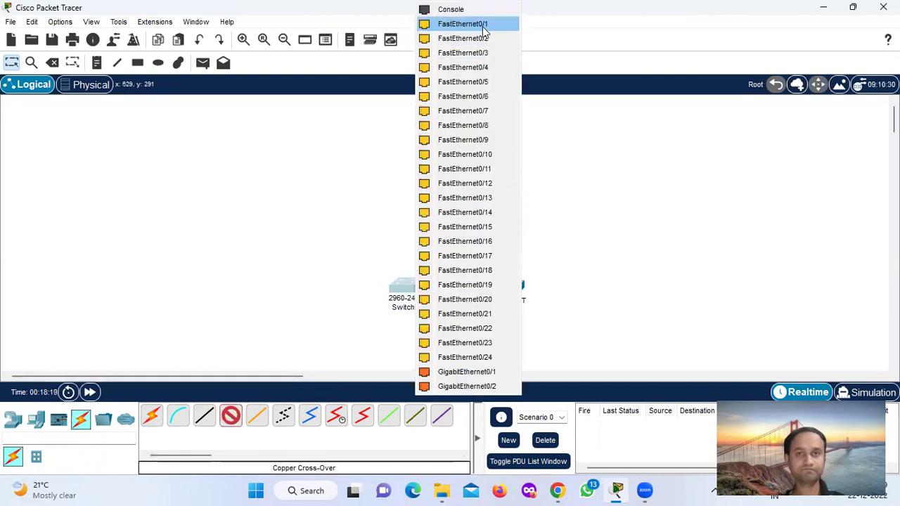
pyautogui.click(474, 198)
pyautogui.click(465, 197)
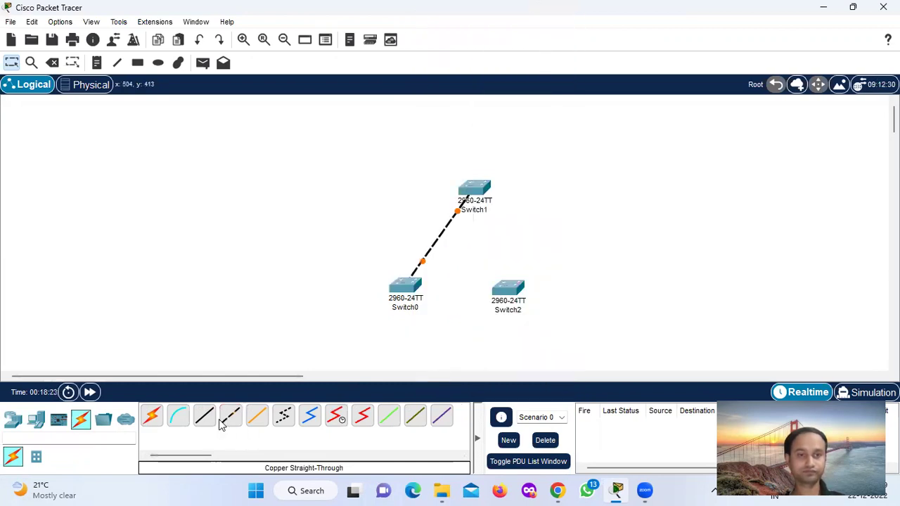
# Step: Connect Switch1 FastEthernet0/2 to Switch2 FastEthernet0/1 with a copper cross-over cable
pyautogui.click(231, 416)
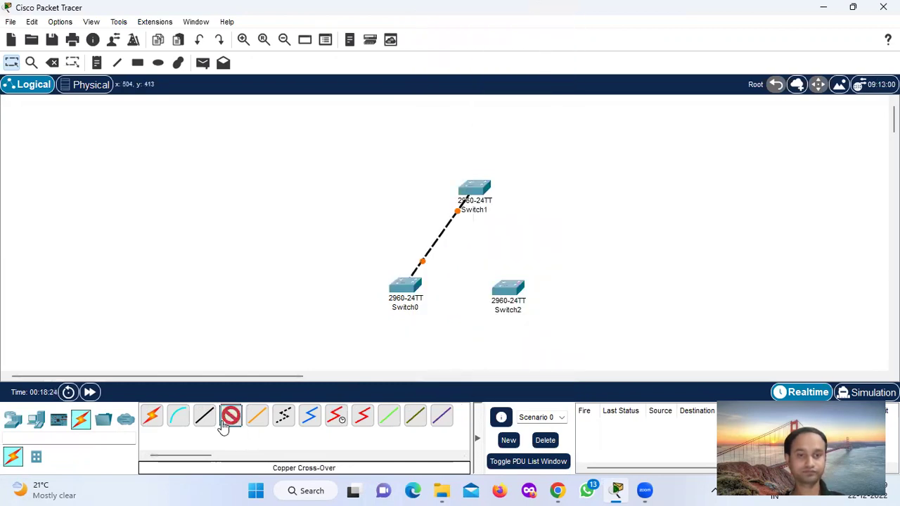
pyautogui.click(480, 188)
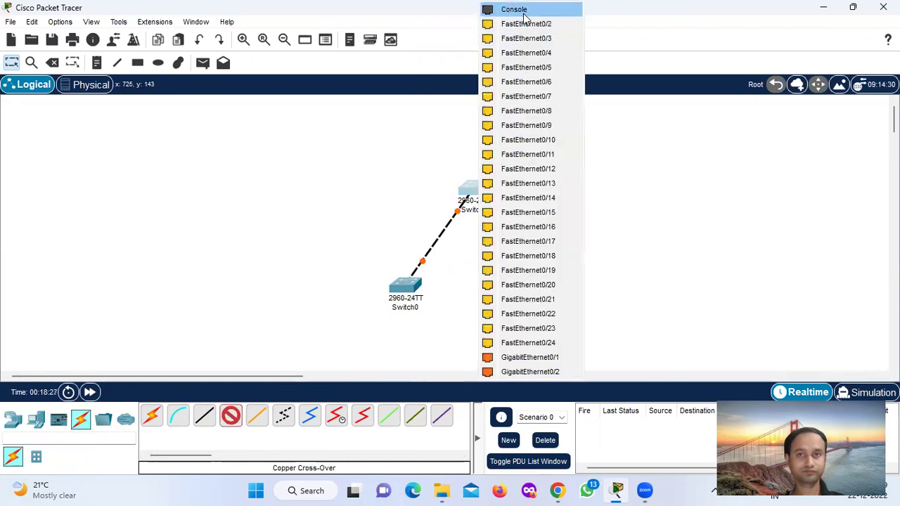
pyautogui.click(525, 26)
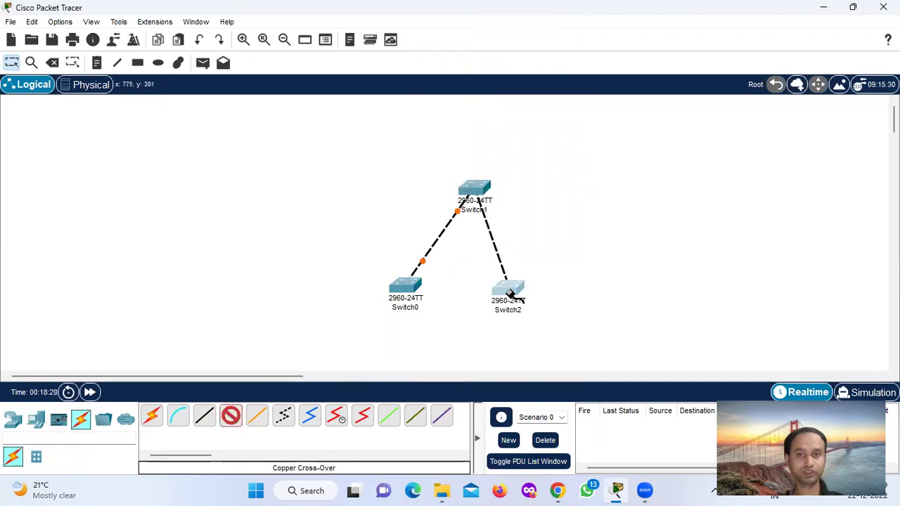
pyautogui.click(510, 288)
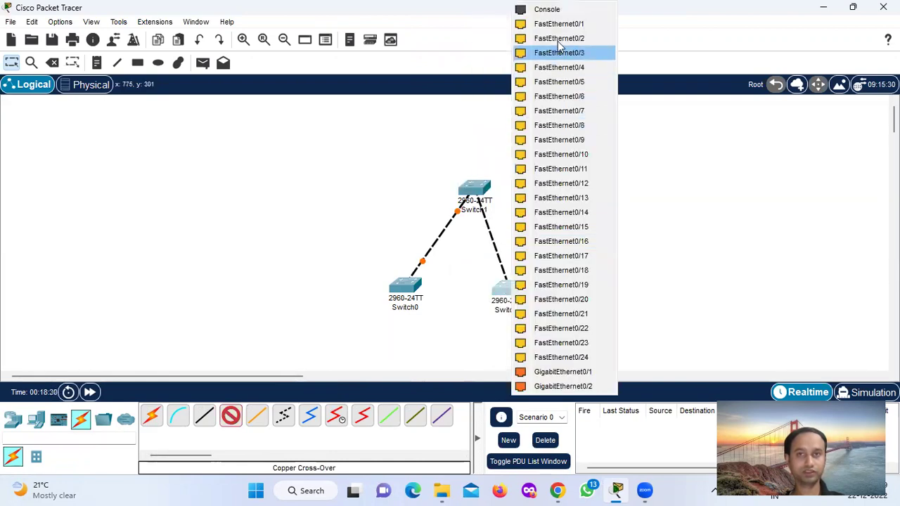
# Step: Connect Switch0 to Switch2 with a copper cross-over cable and nudge both switches to even out the triangle
pyautogui.click(181, 425)
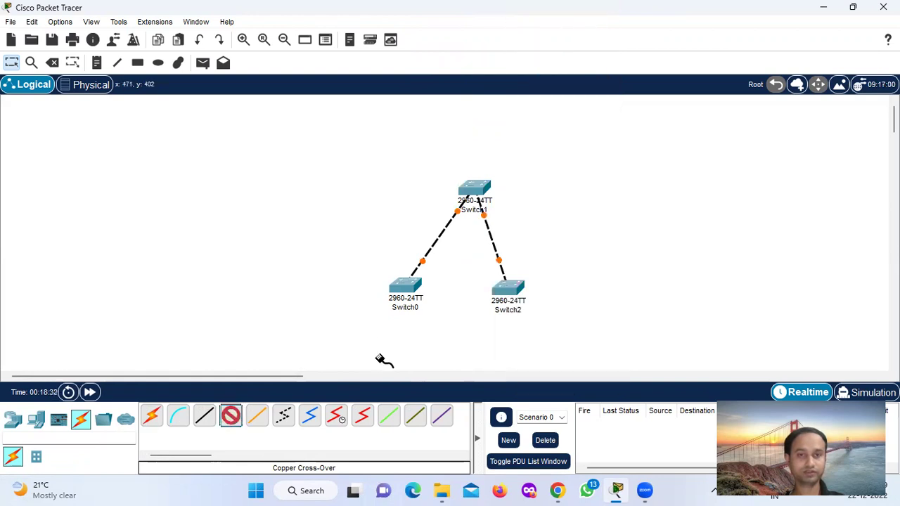
pyautogui.click(412, 286)
pyautogui.click(481, 33)
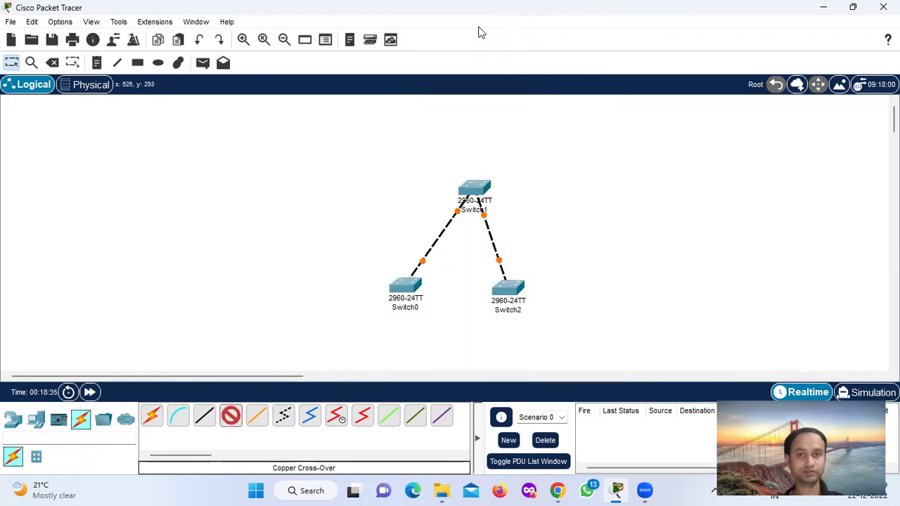
pyautogui.click(508, 290)
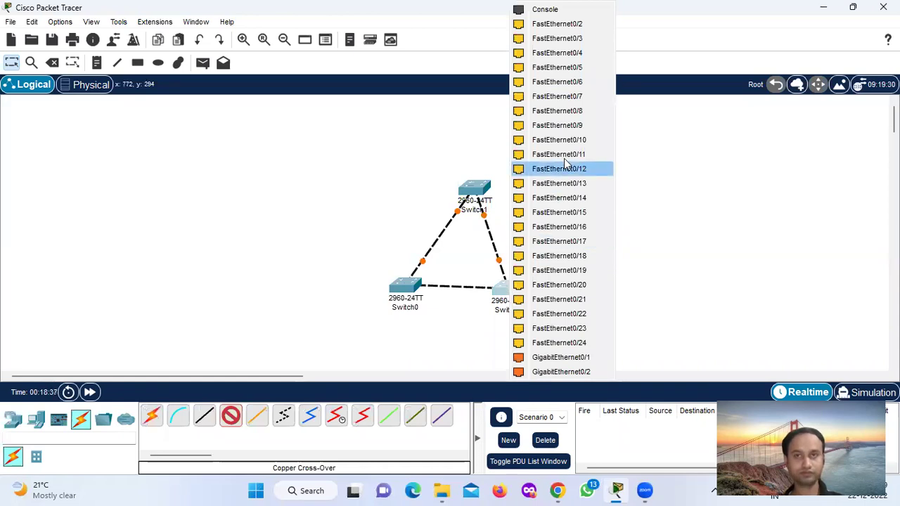
pyautogui.click(536, 272)
pyautogui.moveTo(512, 294); pyautogui.dragTo(511, 291)
pyautogui.moveTo(400, 292); pyautogui.dragTo(410, 288)
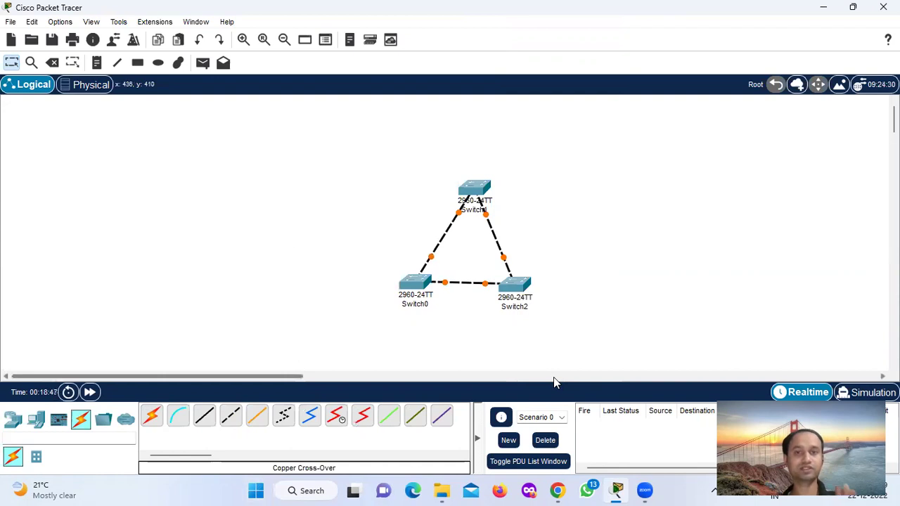
# Step: Add three PC end devices to the workspace on the Switch0 side of the triangle
pyautogui.click(34, 421)
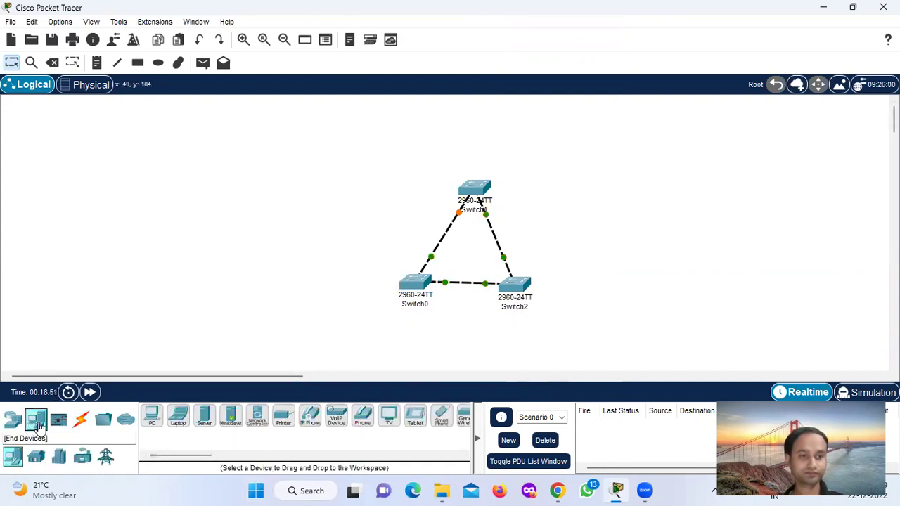
pyautogui.click(153, 420)
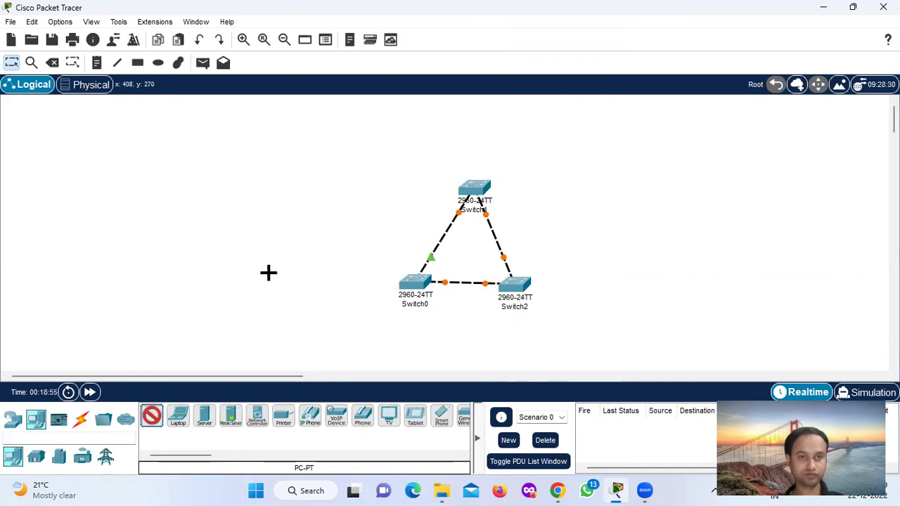
pyautogui.click(268, 275)
pyautogui.click(149, 419)
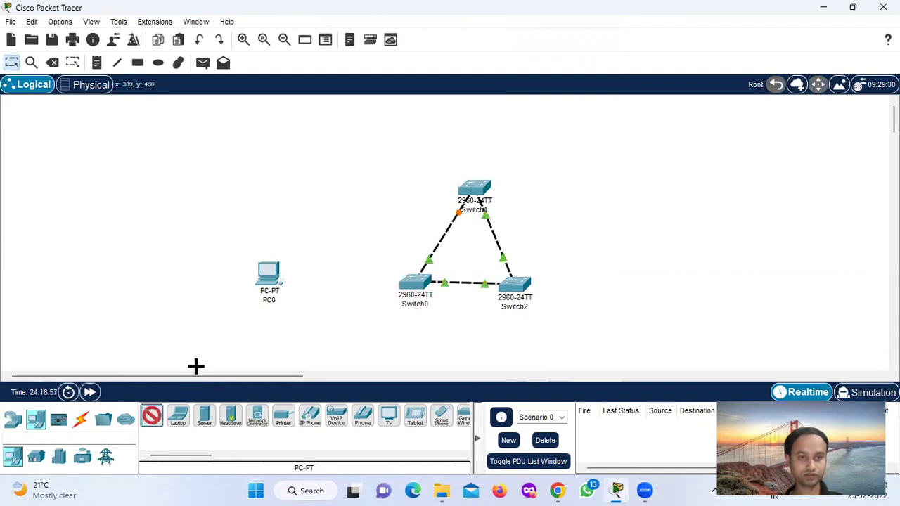
pyautogui.click(265, 331)
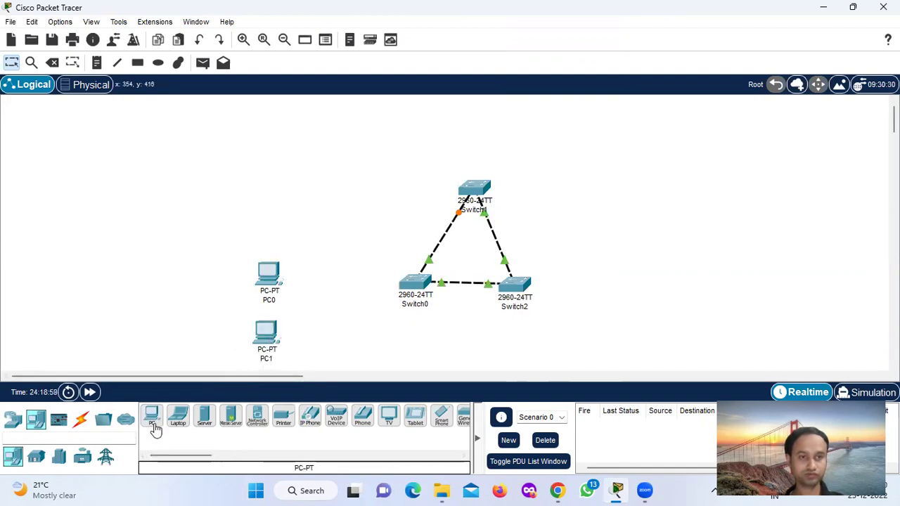
pyautogui.click(151, 418)
pyautogui.click(324, 341)
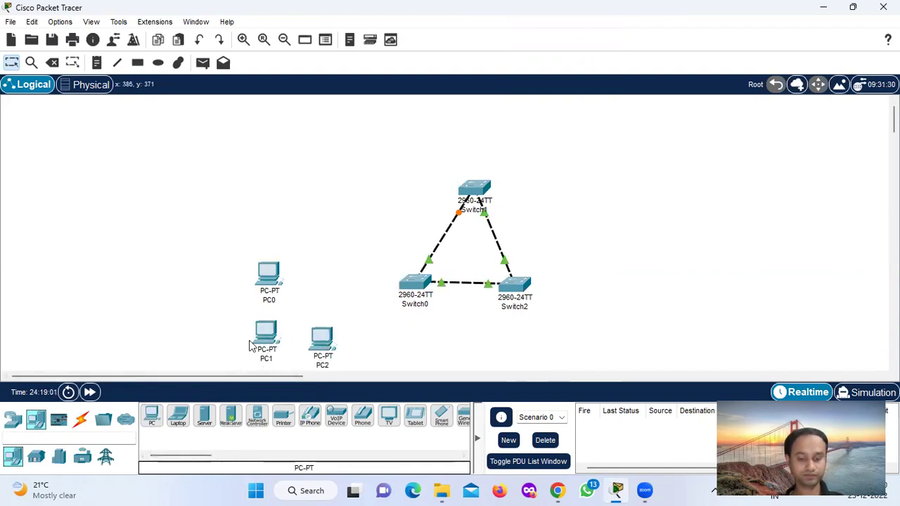
# Step: Arrange PC0, PC1 and PC2 in a vertical column beside Switch0
pyautogui.moveTo(261, 288); pyautogui.dragTo(271, 231)
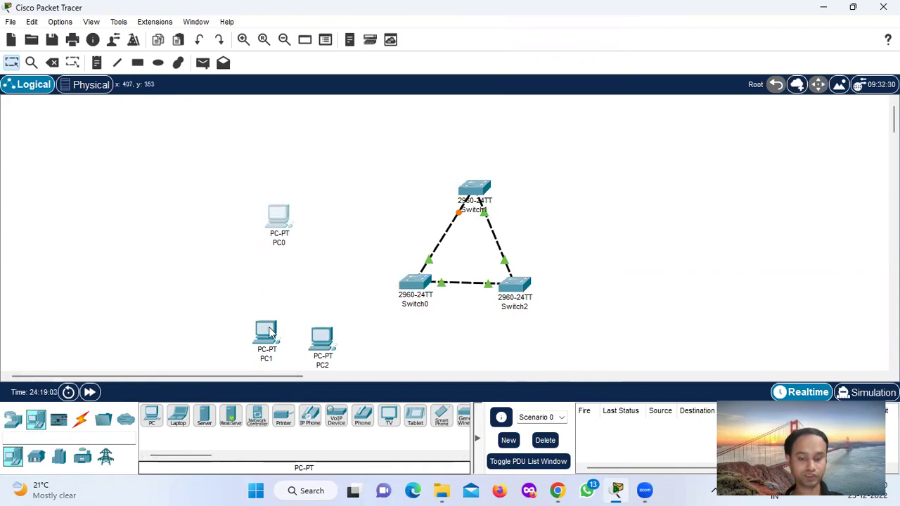
pyautogui.moveTo(266, 334); pyautogui.dragTo(275, 277)
pyautogui.moveTo(329, 345); pyautogui.dragTo(287, 340)
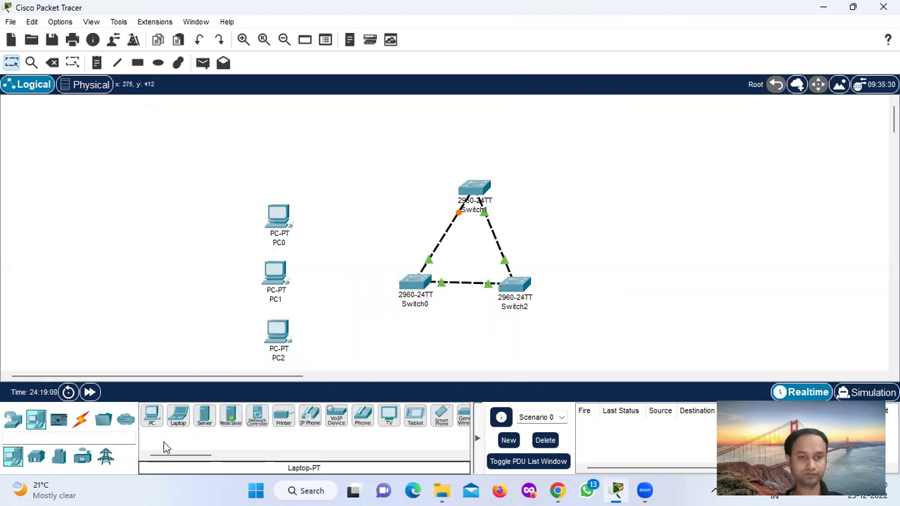
# Step: Add three more PCs above Switch1
pyautogui.click(151, 416)
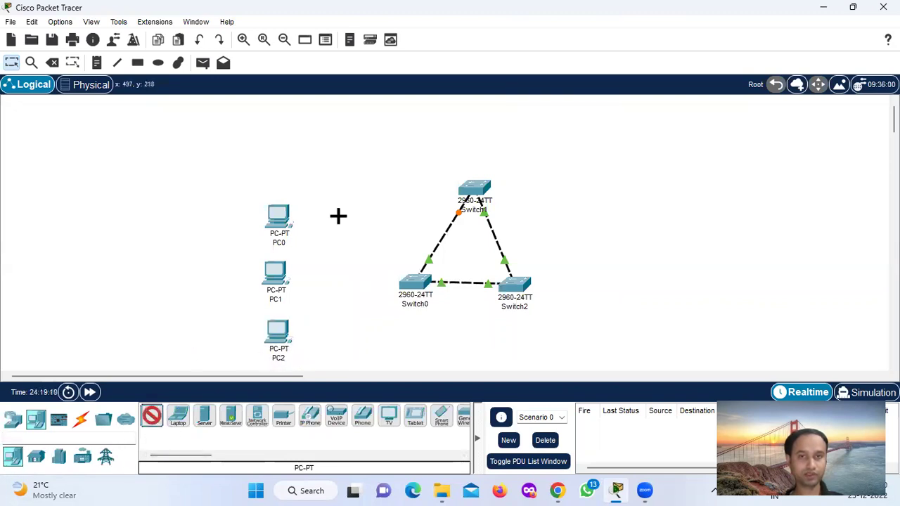
pyautogui.click(355, 122)
pyautogui.click(151, 416)
pyautogui.click(433, 127)
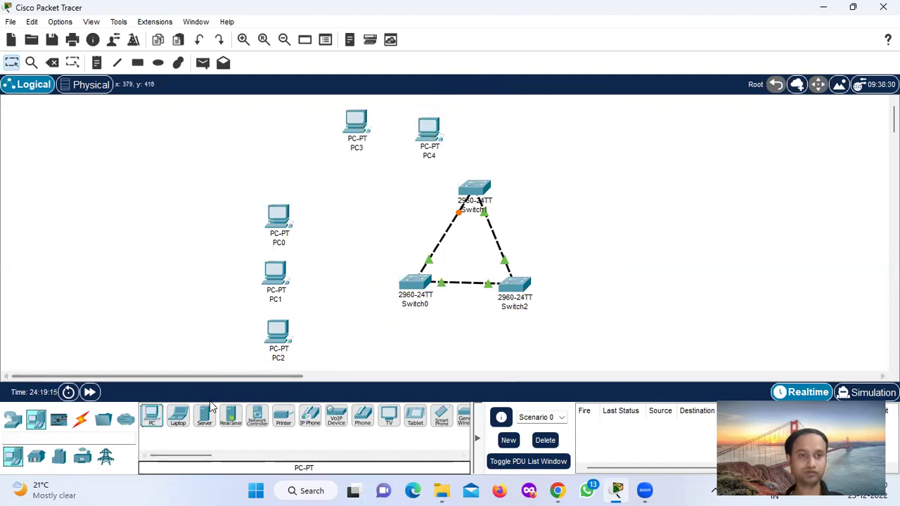
pyautogui.click(151, 417)
pyautogui.click(498, 128)
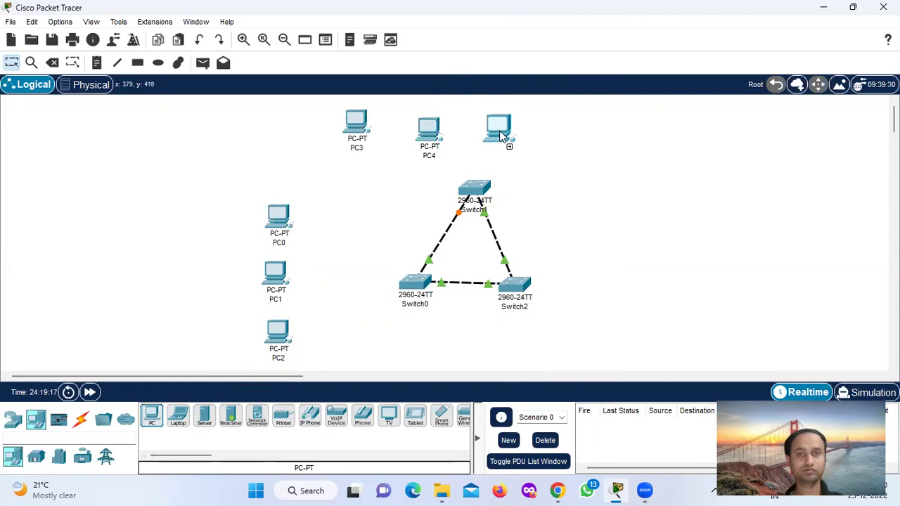
# Step: Adjust the positions of PC3, PC4 and PC5 into a spaced row above Switch1
pyautogui.moveTo(427, 141); pyautogui.dragTo(431, 131)
pyautogui.moveTo(498, 140); pyautogui.dragTo(500, 133)
pyautogui.moveTo(364, 126); pyautogui.dragTo(373, 125)
pyautogui.moveTo(433, 129); pyautogui.dragTo(436, 127)
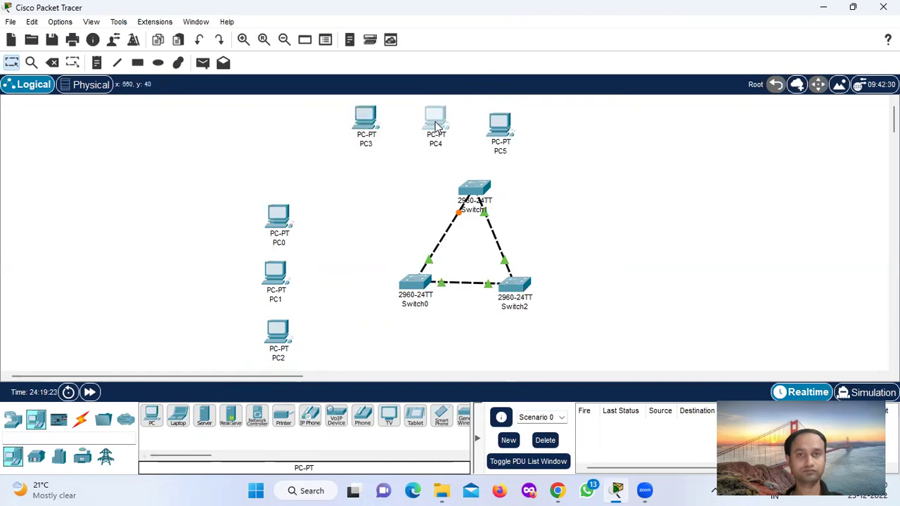
pyautogui.moveTo(499, 127); pyautogui.dragTo(502, 127)
pyautogui.click(502, 125)
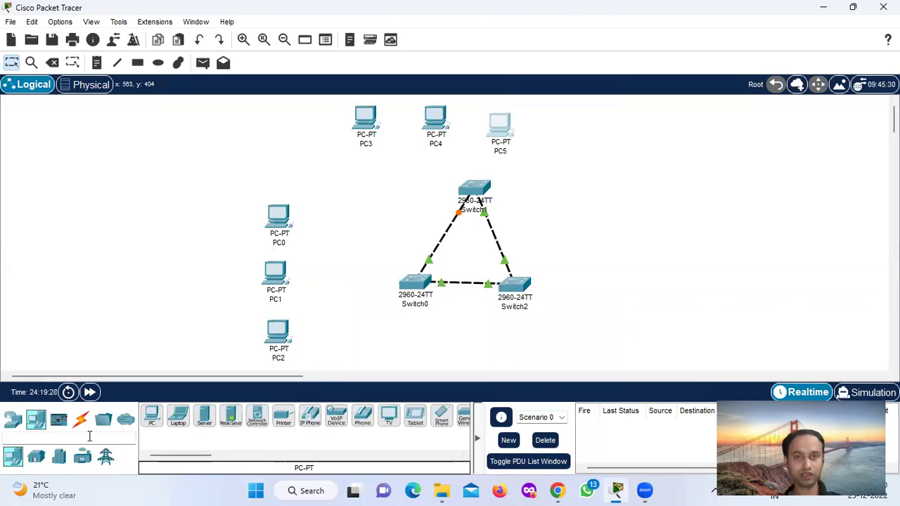
# Step: Add three more PCs in a vertical column on the outer side of Switch2
pyautogui.moveTo(154, 426); pyautogui.dragTo(576, 204)
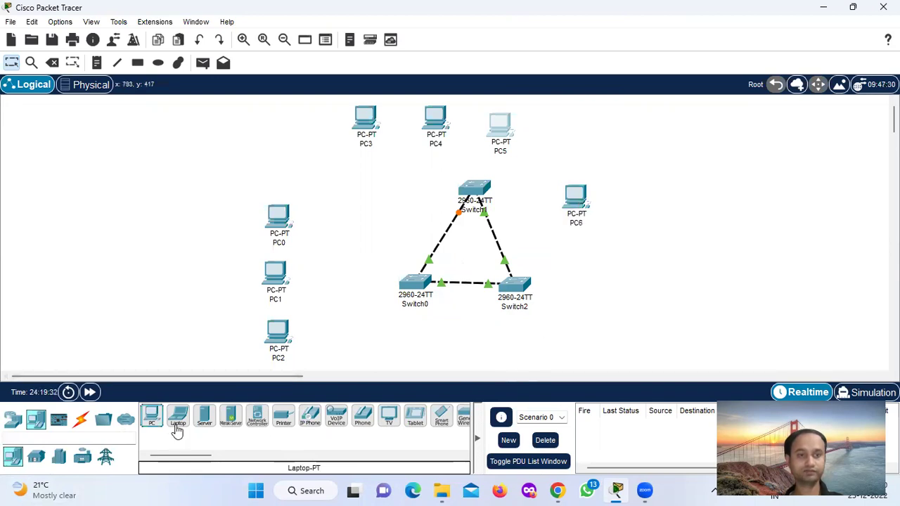
pyautogui.moveTo(151, 418); pyautogui.dragTo(582, 260)
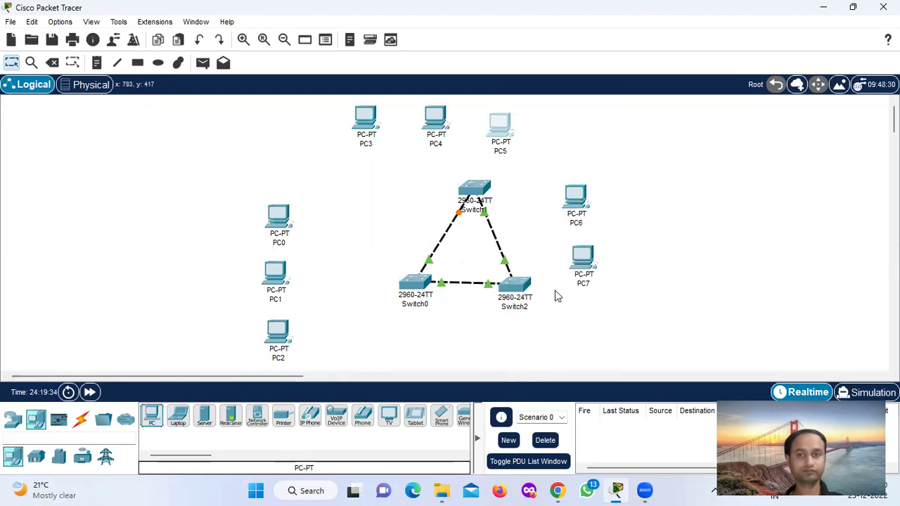
pyautogui.moveTo(151, 418); pyautogui.dragTo(591, 328)
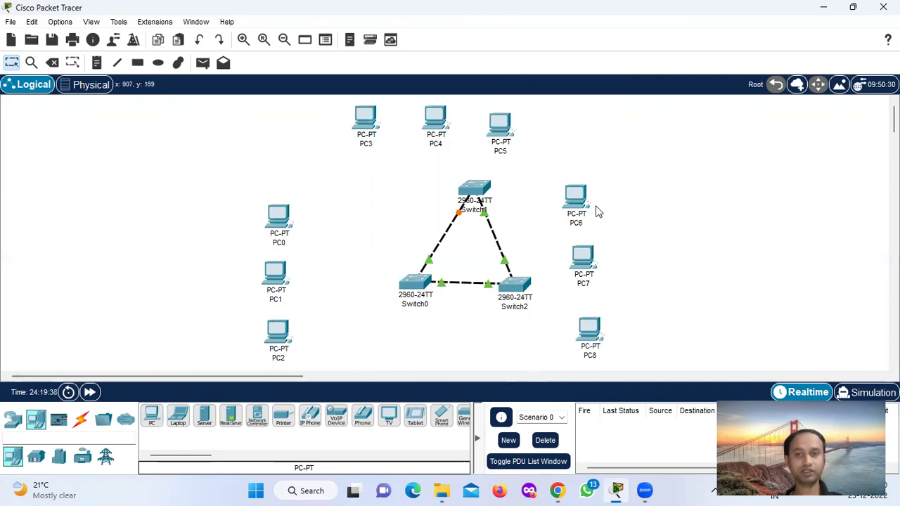
# Step: Reposition PC6, PC7 and PC8 into an evenly spaced vertical column beside Switch2
pyautogui.moveTo(581, 205); pyautogui.dragTo(589, 185)
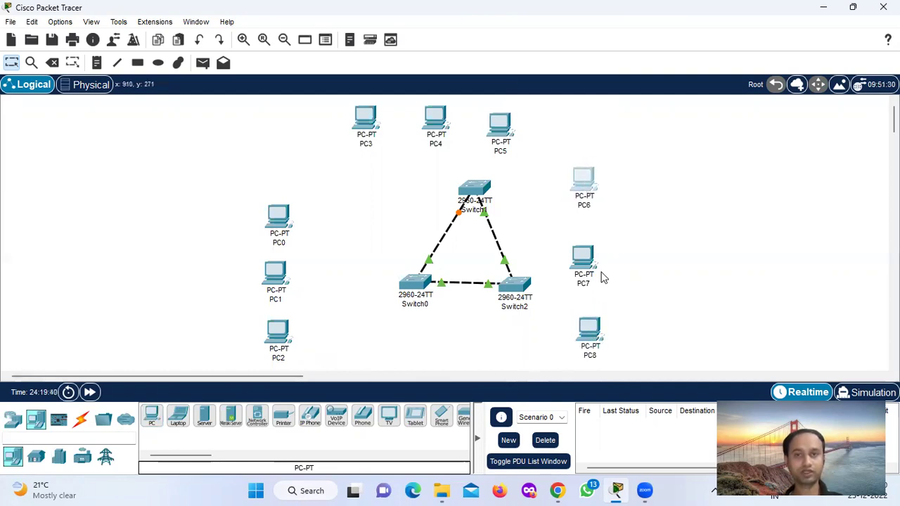
pyautogui.moveTo(594, 264); pyautogui.dragTo(591, 254)
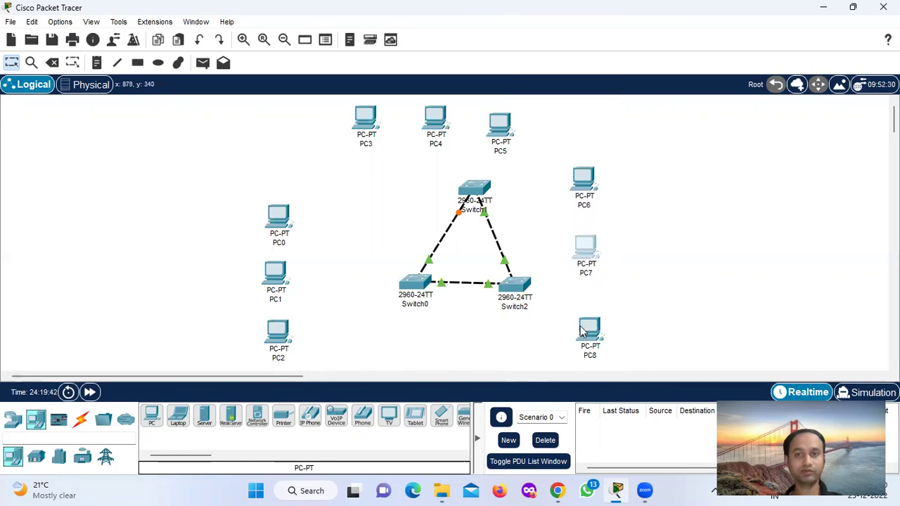
pyautogui.moveTo(591, 333); pyautogui.dragTo(590, 317)
pyautogui.moveTo(591, 179); pyautogui.dragTo(587, 181)
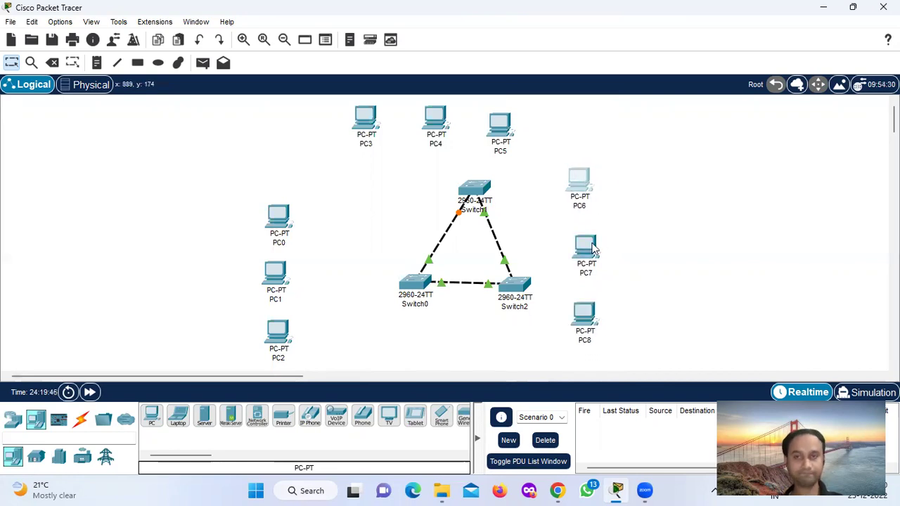
pyautogui.moveTo(593, 333)
pyautogui.mouseDown()
pyautogui.moveTo(600, 364)
pyautogui.moveTo(598, 340)
pyautogui.mouseUp()
pyautogui.moveTo(590, 249); pyautogui.dragTo(601, 275)
pyautogui.moveTo(585, 199); pyautogui.dragTo(596, 227)
pyautogui.moveTo(597, 273); pyautogui.dragTo(592, 280)
pyautogui.moveTo(593, 216); pyautogui.dragTo(594, 228)
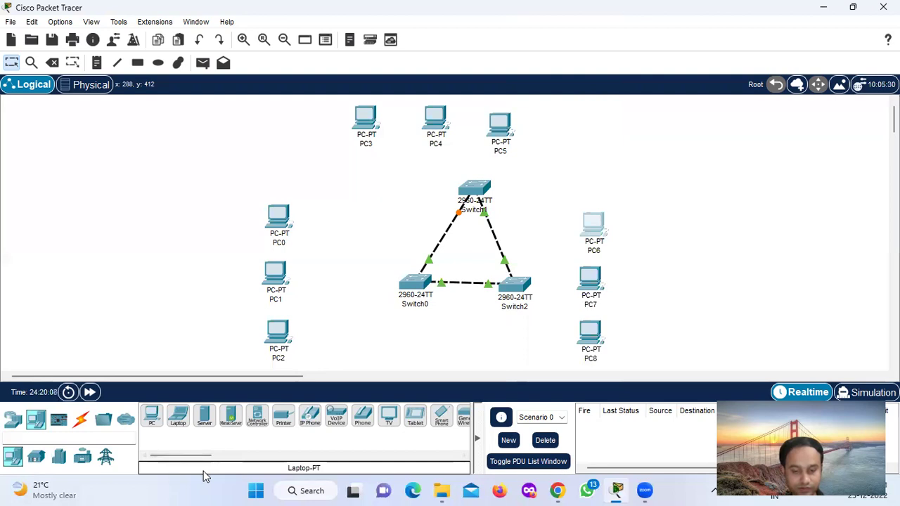
# Step: Connect Switch0's FastEthernet0/3 port to PC0's FastEthernet0 port with a copper straight-through cable
pyautogui.click(81, 419)
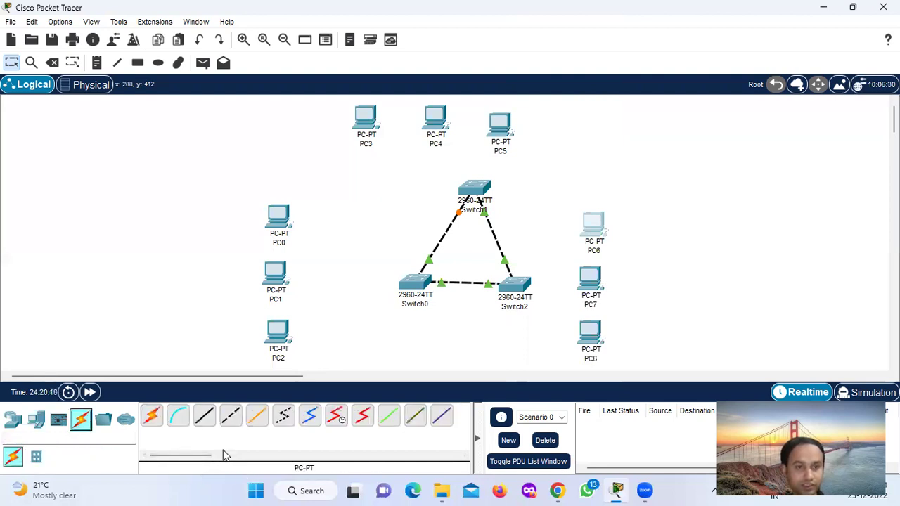
pyautogui.click(205, 417)
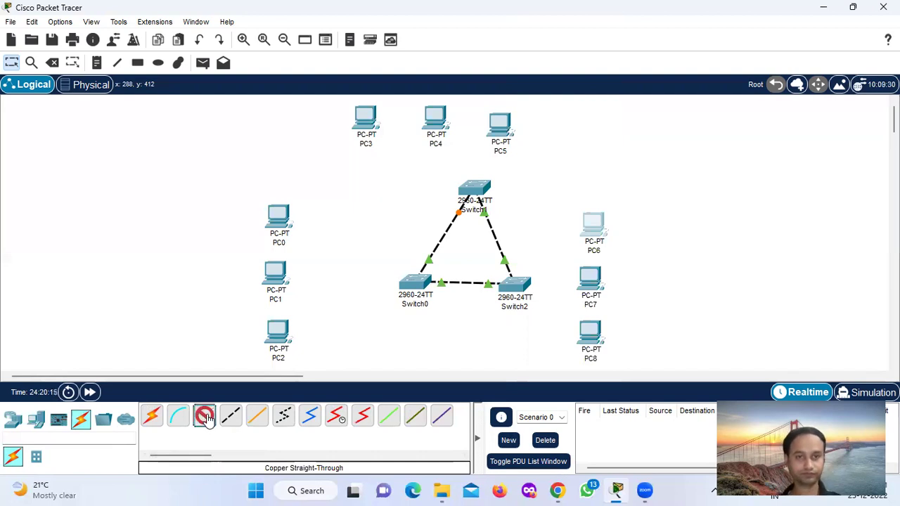
pyautogui.click(417, 286)
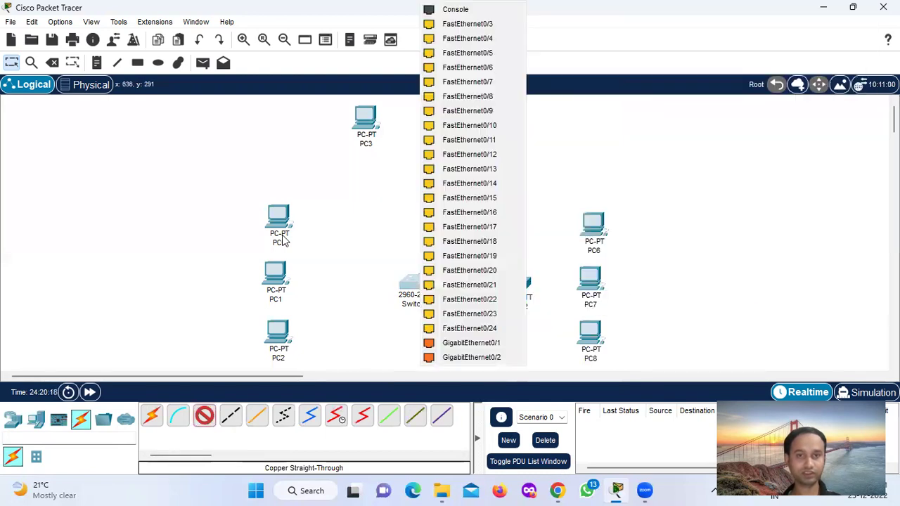
pyautogui.click(437, 24)
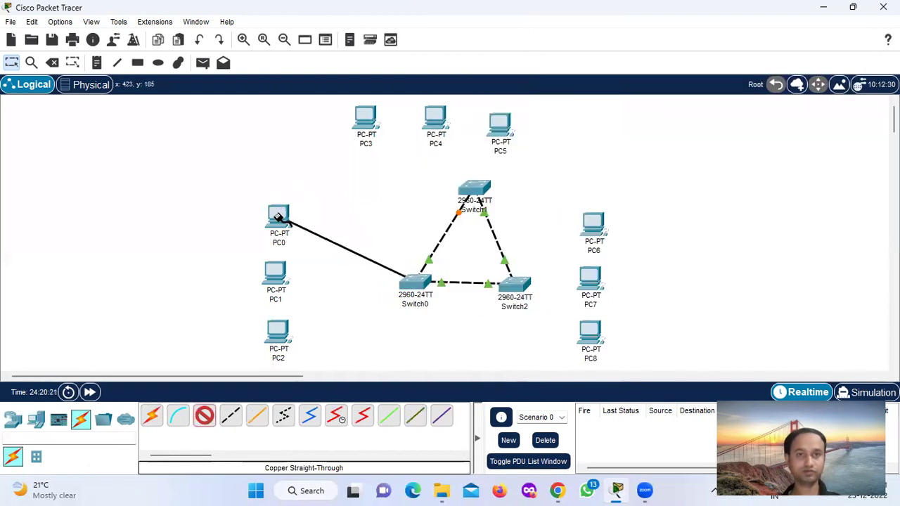
pyautogui.click(280, 217)
pyautogui.click(318, 269)
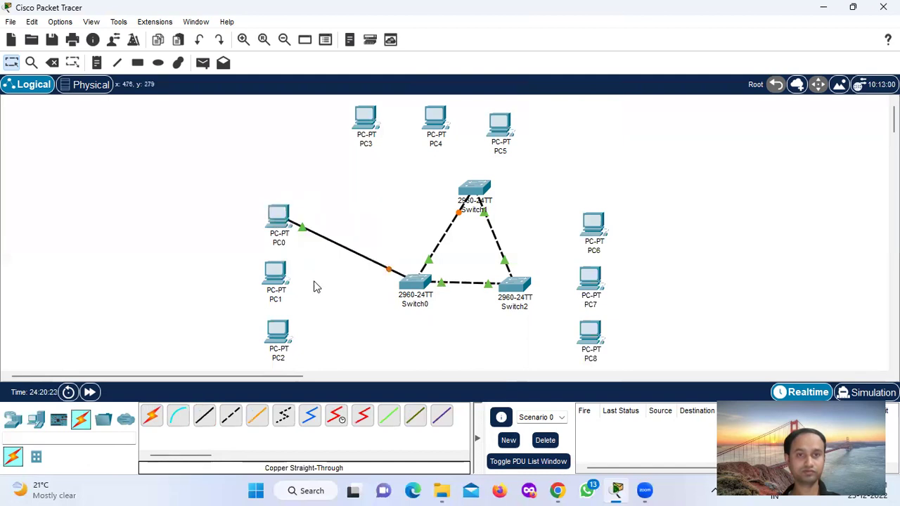
# Step: Connect Switch0's FastEthernet0/4 port to PC1's FastEthernet0 port with a copper straight-through cable
pyautogui.click(204, 416)
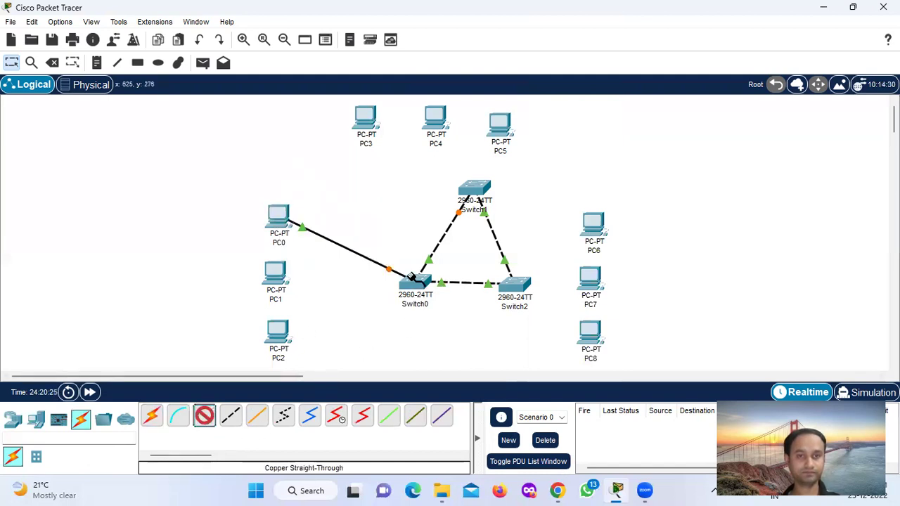
pyautogui.click(424, 284)
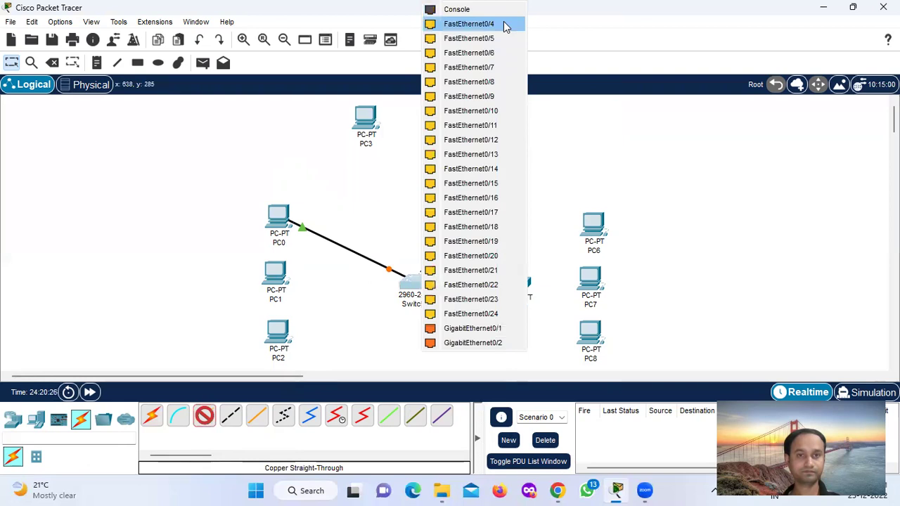
pyautogui.click(503, 24)
pyautogui.click(278, 278)
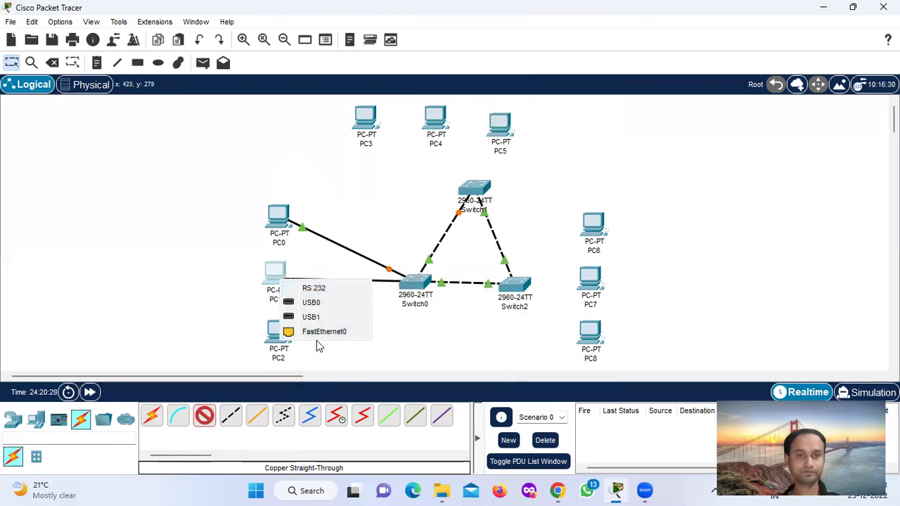
pyautogui.click(320, 332)
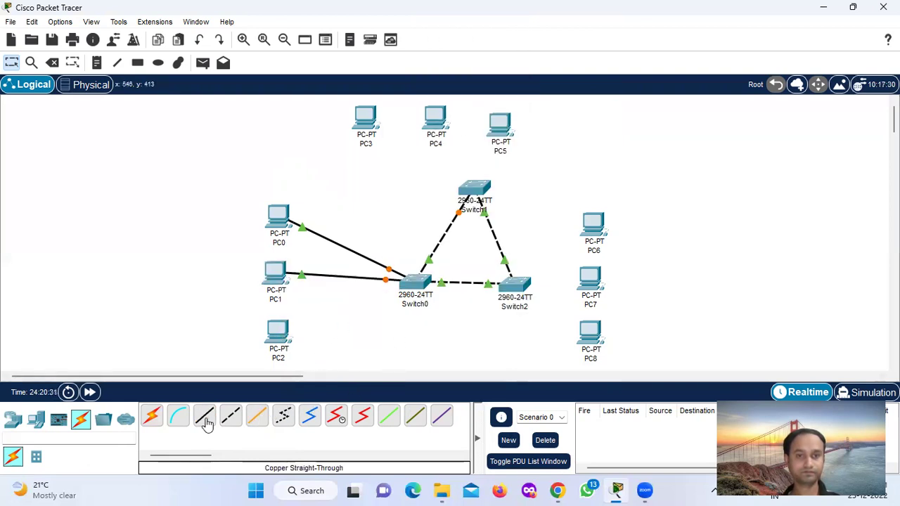
# Step: Connect Switch0's FastEthernet0/5 port to PC2's FastEthernet0 port with a copper straight-through cable
pyautogui.click(204, 420)
pyautogui.click(415, 282)
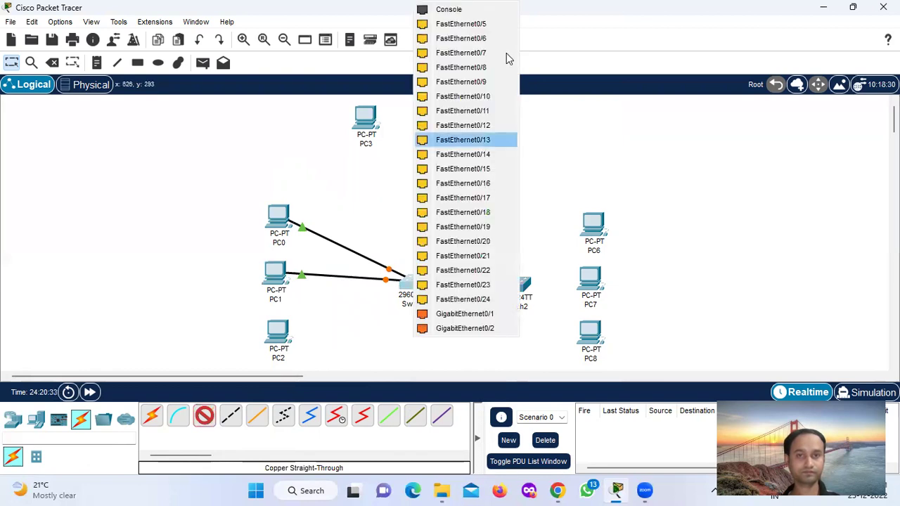
pyautogui.click(475, 24)
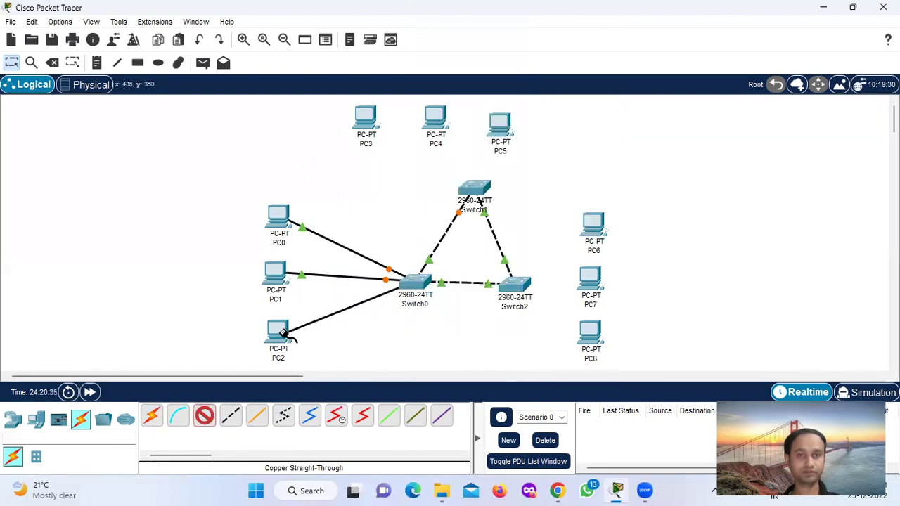
pyautogui.click(279, 333)
pyautogui.click(429, 349)
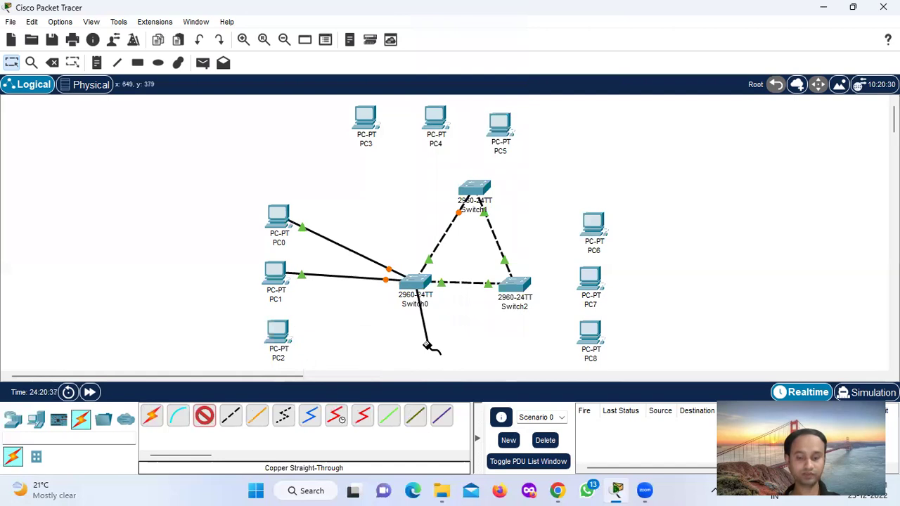
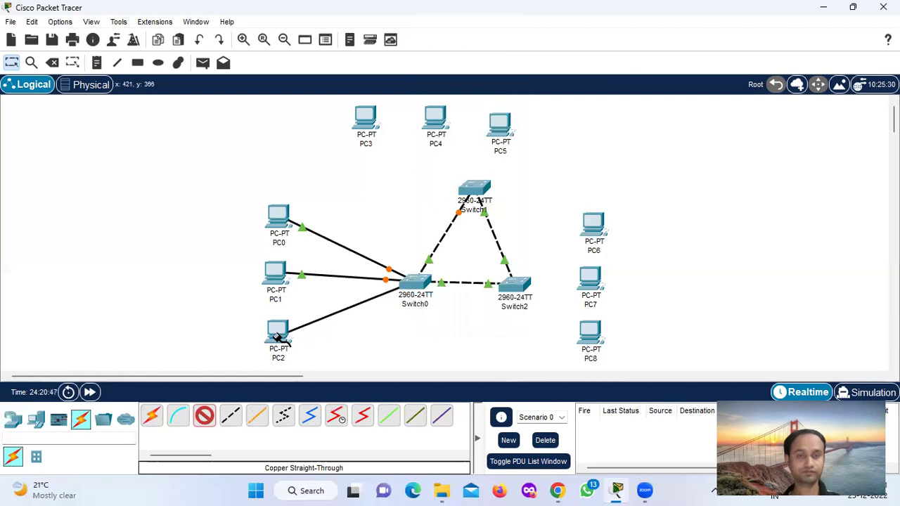
pyautogui.click(282, 336)
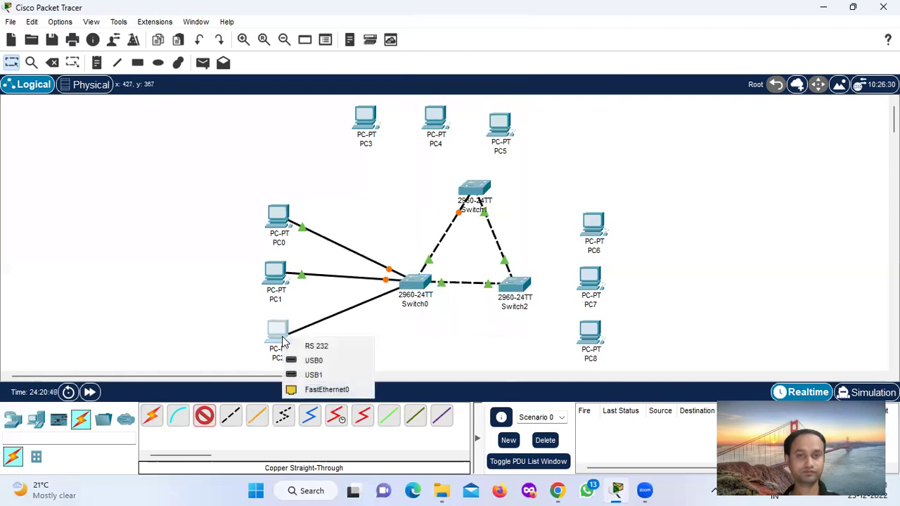
pyautogui.click(305, 389)
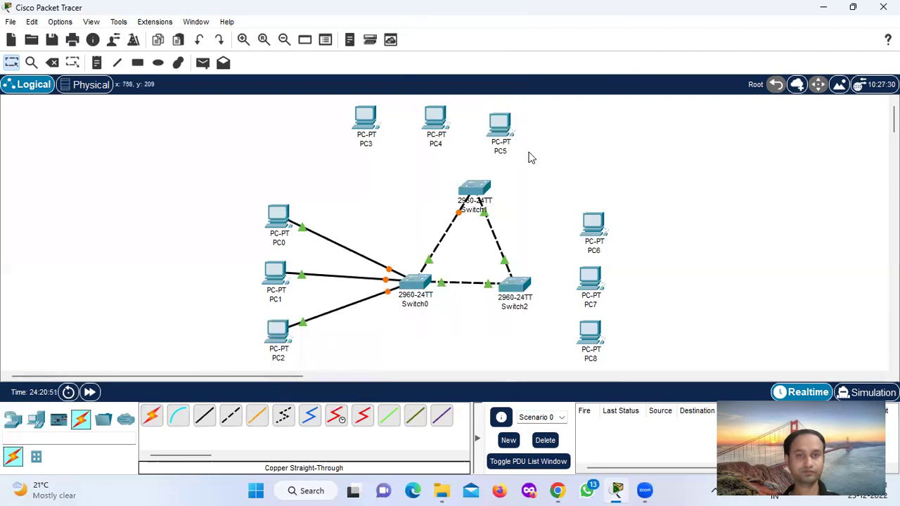
# Step: Connect Switch1's FastEthernet0/3 port to PC3's FastEthernet0 port with a copper straight-through cable
pyautogui.click(203, 419)
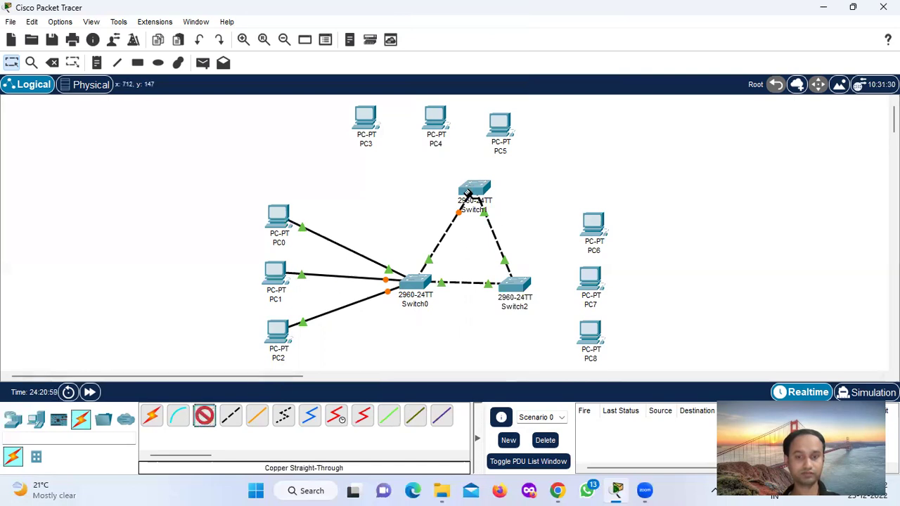
pyautogui.click(469, 193)
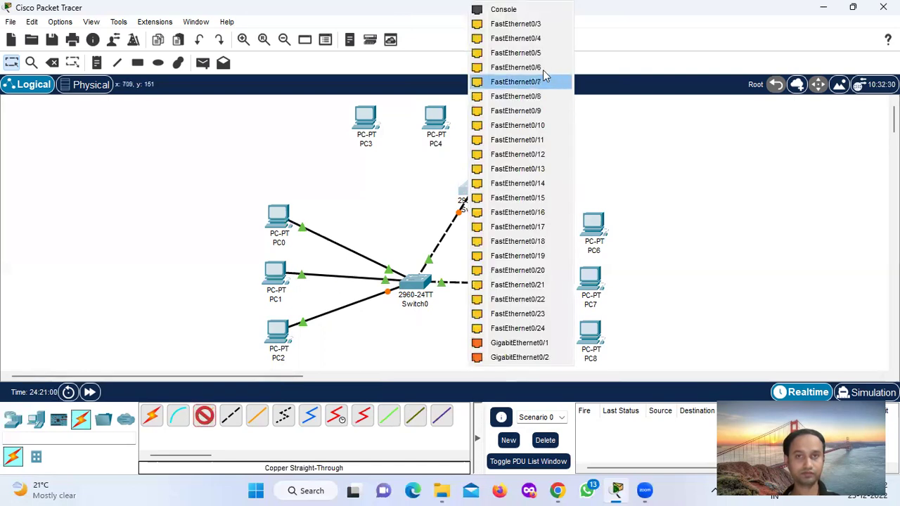
pyautogui.click(515, 25)
pyautogui.click(373, 120)
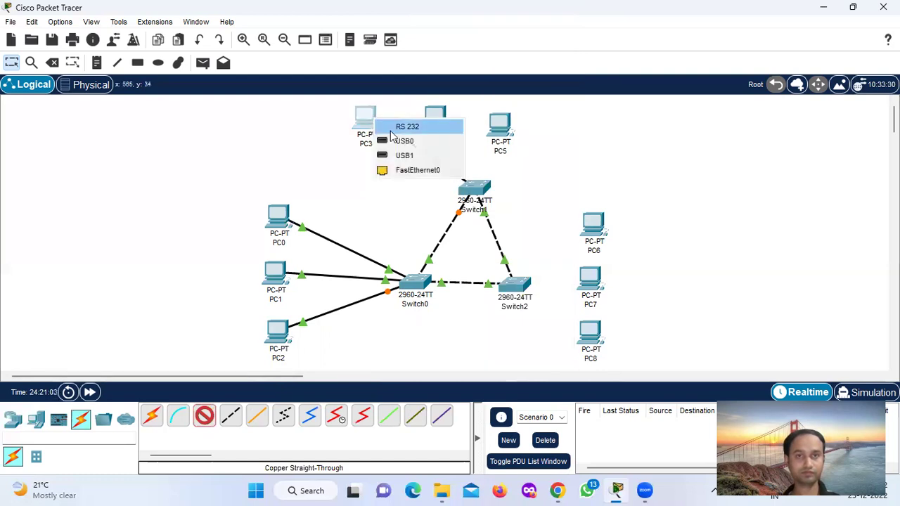
pyautogui.click(416, 170)
# Step: Connect Switch1's FastEthernet0/4 port to PC4's FastEthernet0 port with a copper straight-through cable
pyautogui.click(203, 418)
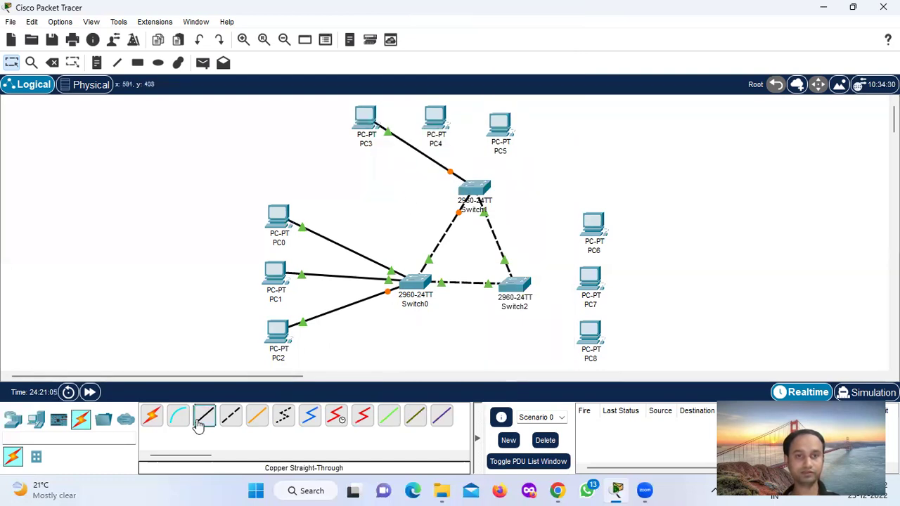
pyautogui.click(484, 192)
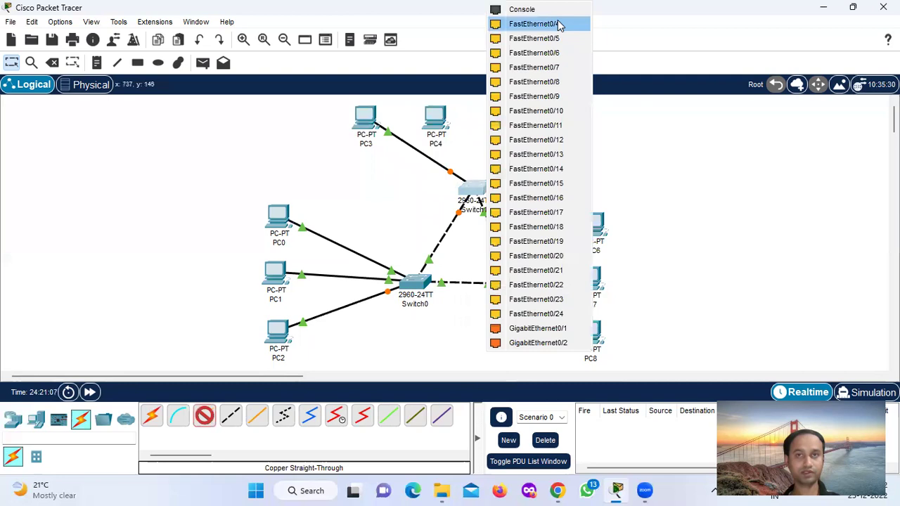
pyautogui.click(559, 25)
pyautogui.click(436, 120)
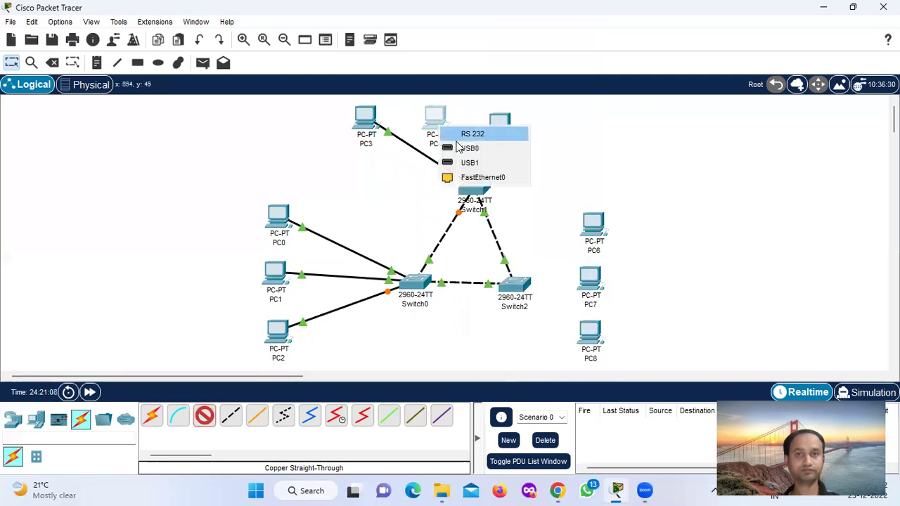
pyautogui.click(475, 178)
# Step: Connect Switch1's FastEthernet0/5 port to PC5's FastEthernet0 port with a copper straight-through cable
pyautogui.click(204, 417)
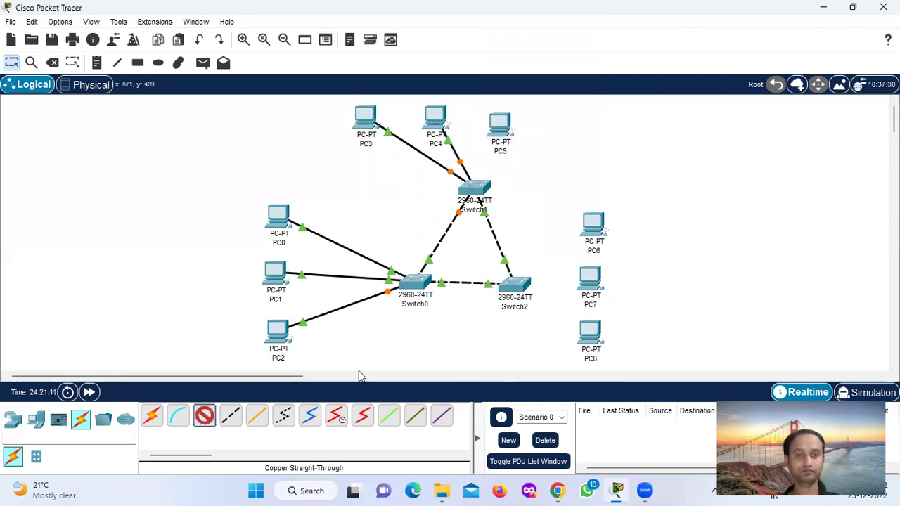
pyautogui.click(477, 195)
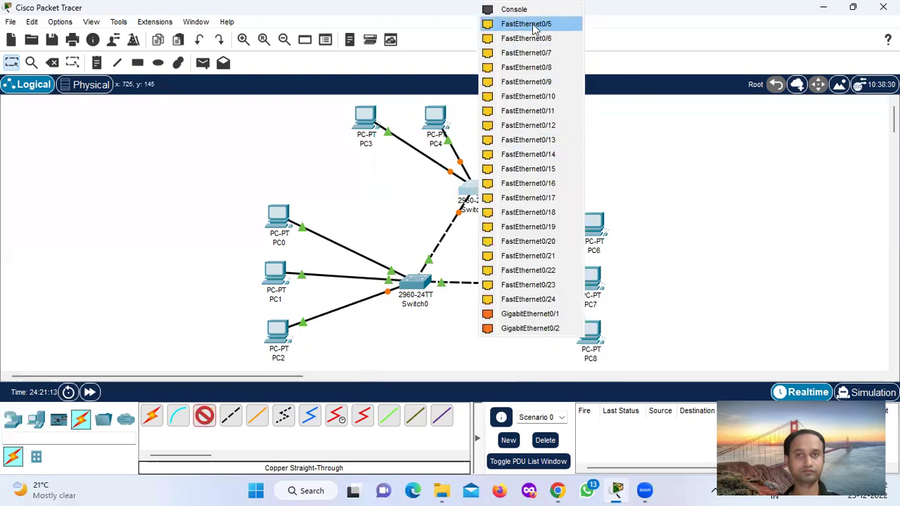
pyautogui.click(533, 26)
pyautogui.click(499, 124)
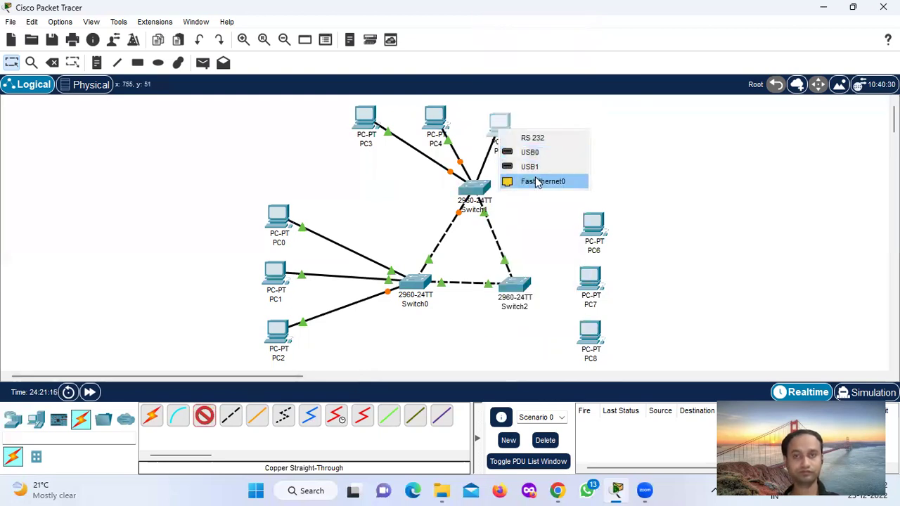
pyautogui.click(537, 181)
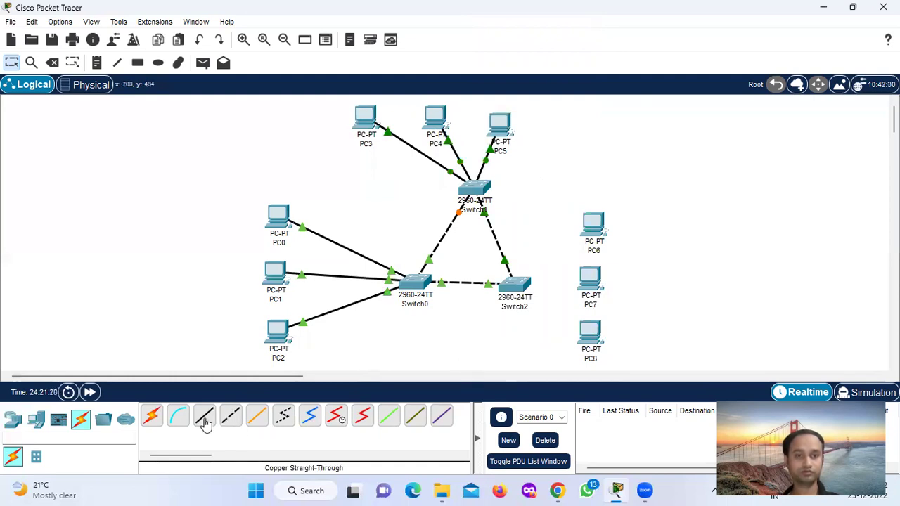
# Step: Connect Switch2's FastEthernet0/3 port to PC6's FastEthernet0 port with a copper straight-through cable
pyautogui.click(205, 419)
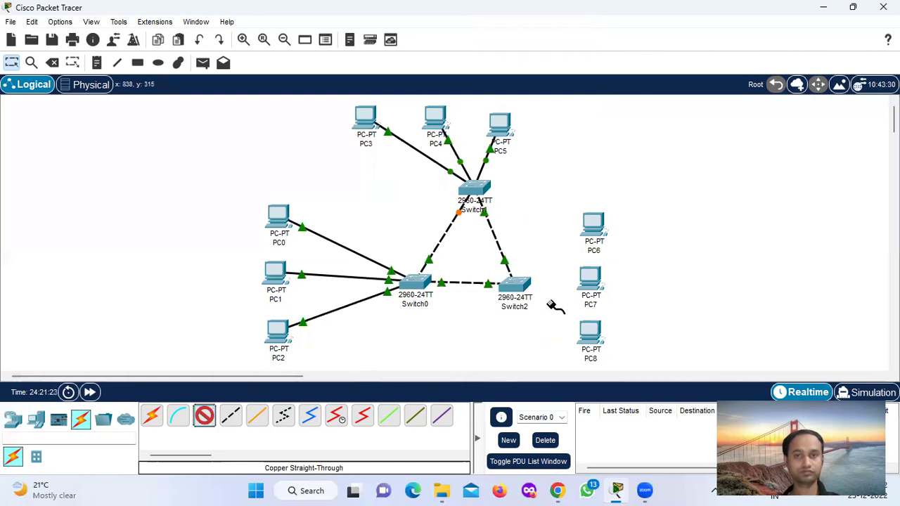
pyautogui.click(530, 289)
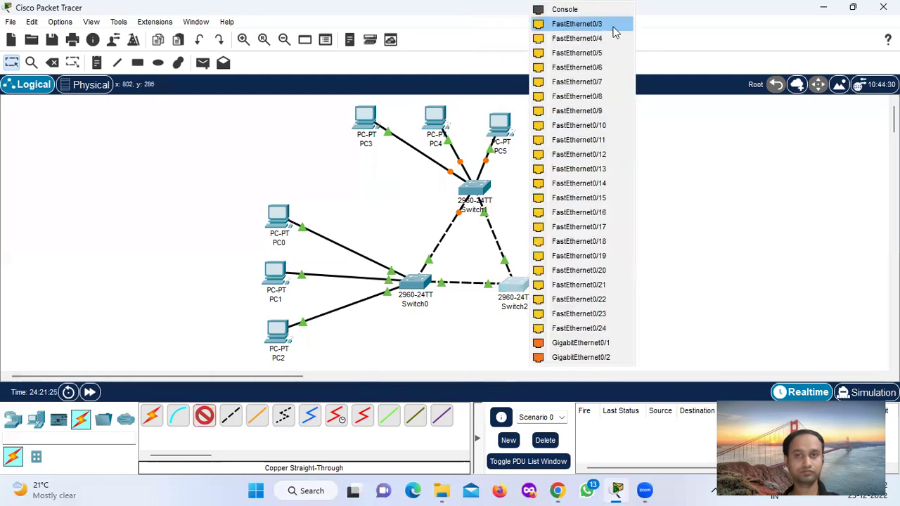
pyautogui.click(602, 26)
pyautogui.click(594, 226)
pyautogui.click(606, 280)
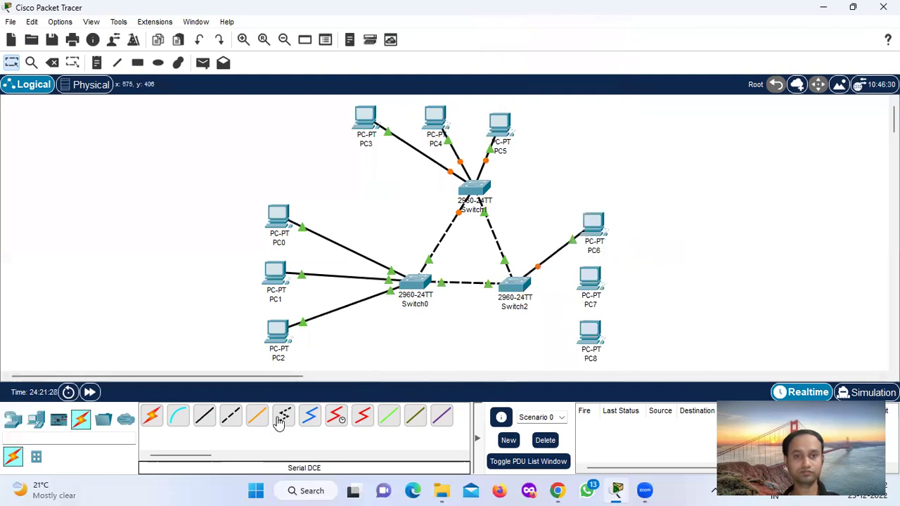
# Step: Connect Switch2's FastEthernet0/5 port to PC7's FastEthernet0 port with a copper straight-through cable
pyautogui.click(204, 415)
pyautogui.click(515, 289)
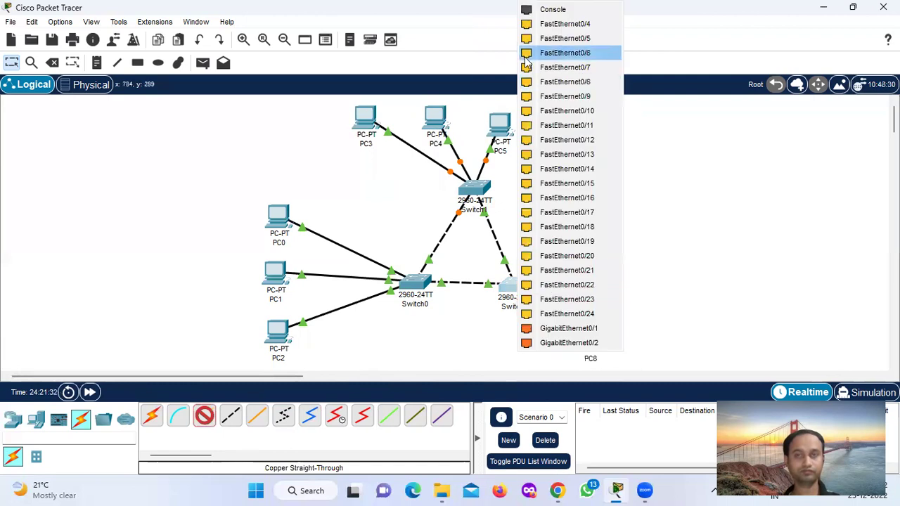
pyautogui.click(545, 35)
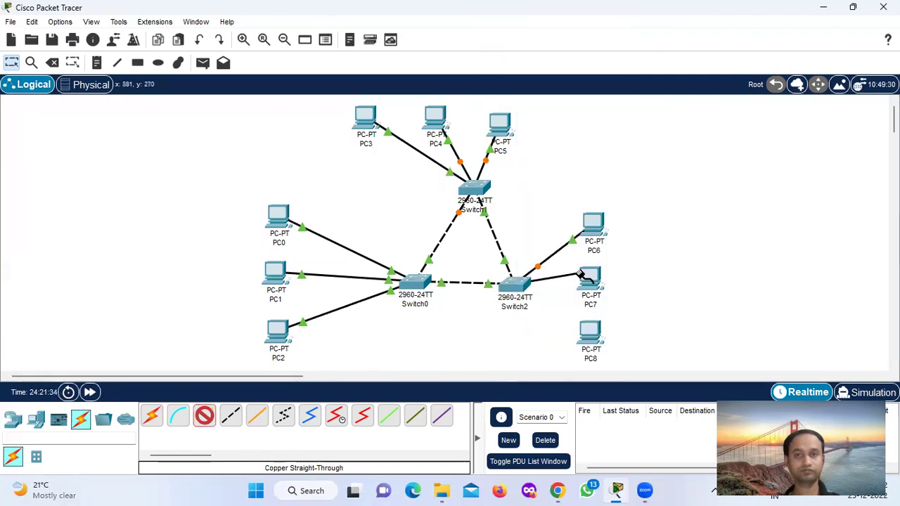
pyautogui.click(591, 278)
pyautogui.click(632, 330)
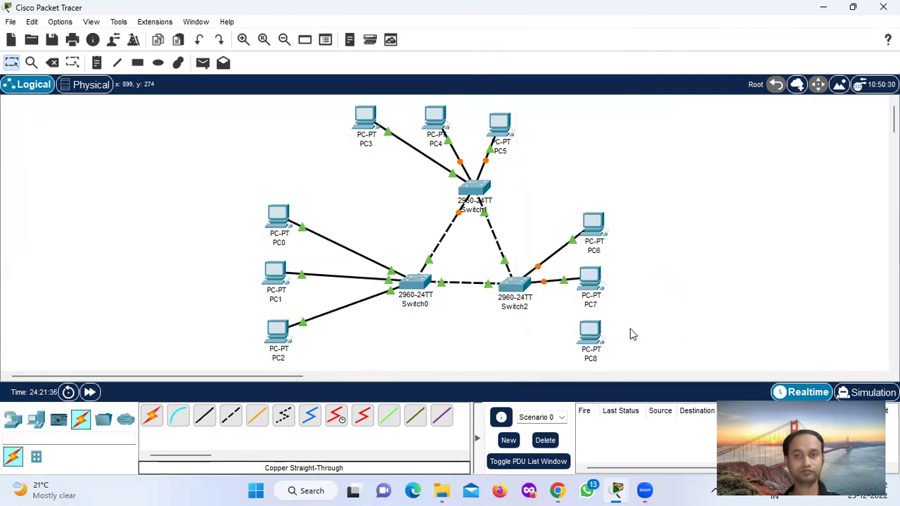
# Step: Connect Switch2's FastEthernet0/5 port to PC8's FastEthernet0 port with a copper straight-through cable
pyautogui.click(204, 416)
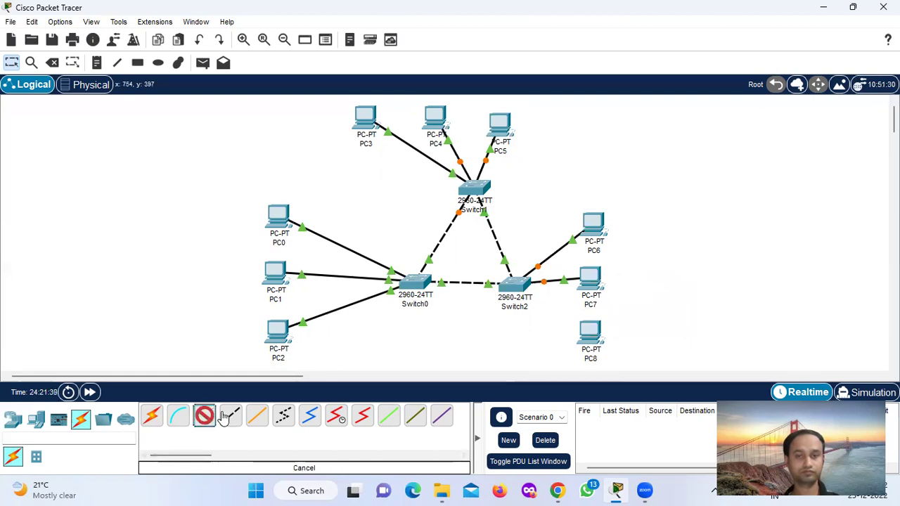
pyautogui.click(517, 286)
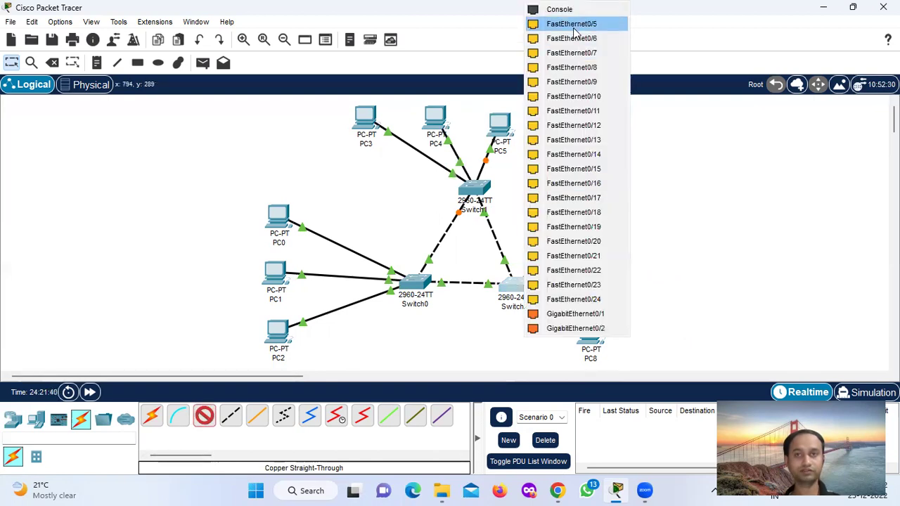
pyautogui.click(573, 24)
pyautogui.click(592, 334)
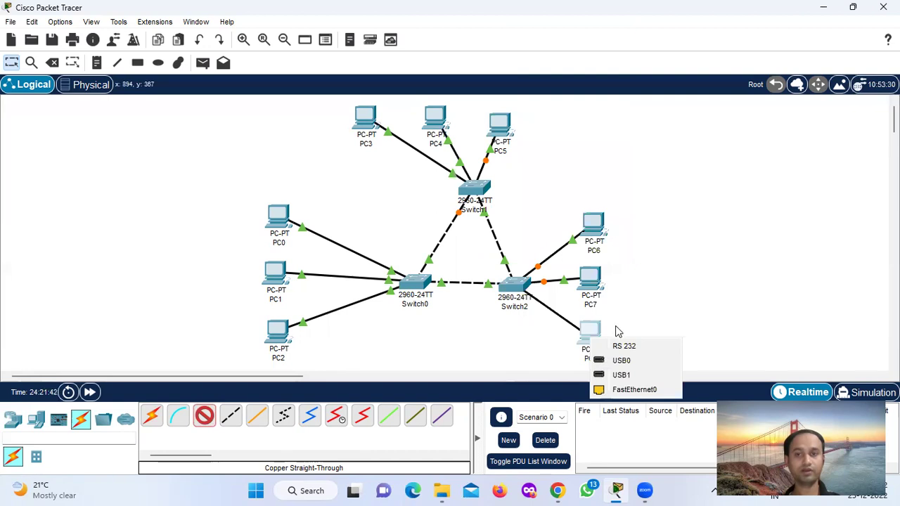
pyautogui.click(616, 395)
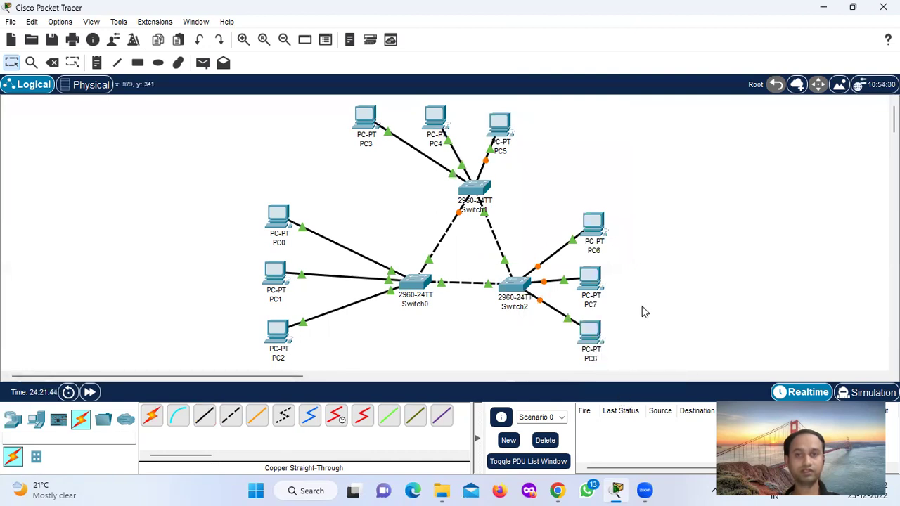
# Step: Tidy the topology by shifting Switch1 slightly and moving PC3, PC4, PC0, PC1 and PC2 closer to their switches
pyautogui.moveTo(477, 191); pyautogui.dragTo(482, 198)
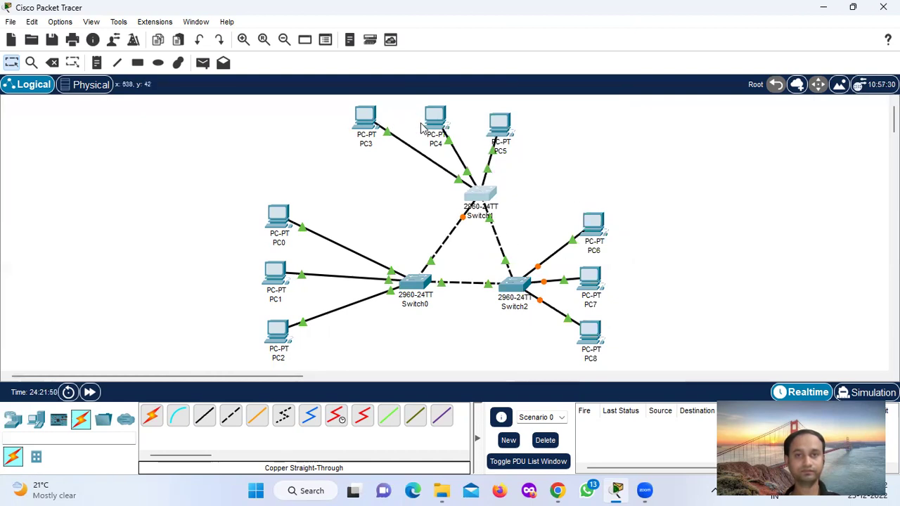
pyautogui.moveTo(429, 123); pyautogui.dragTo(450, 124)
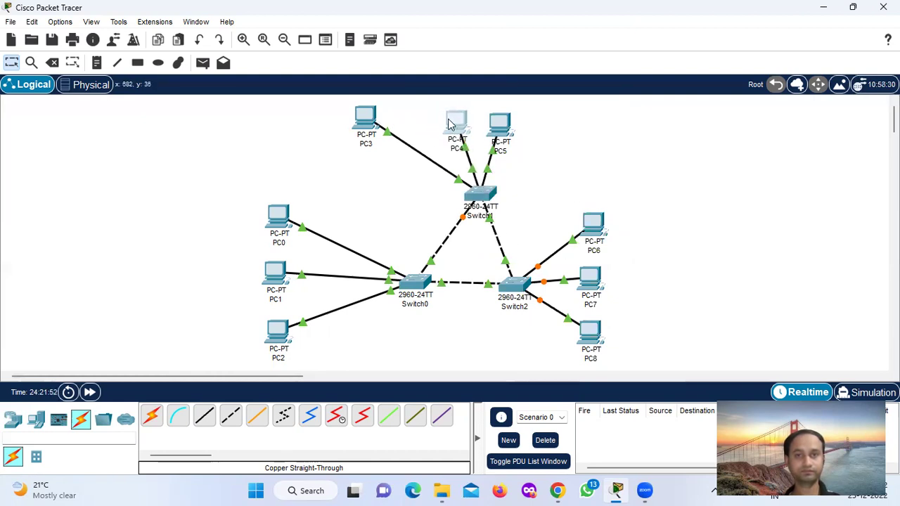
pyautogui.moveTo(359, 118); pyautogui.dragTo(395, 143)
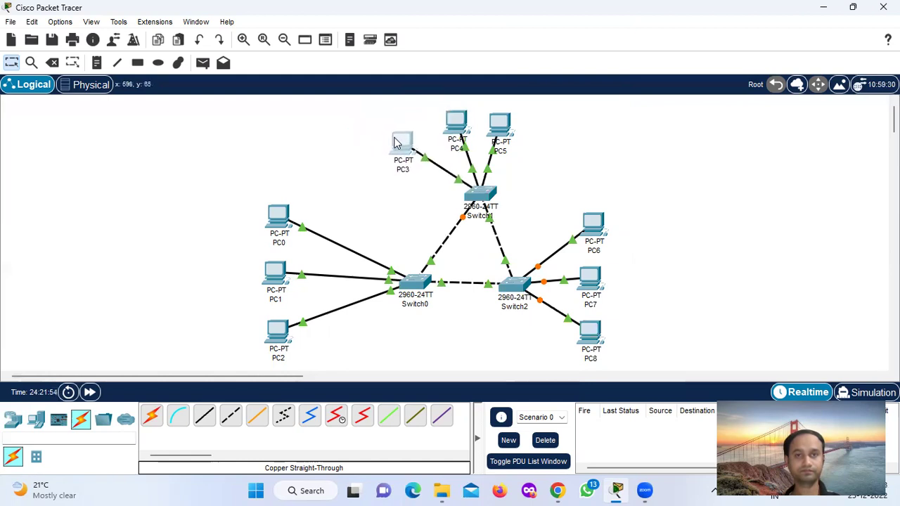
pyautogui.moveTo(281, 221); pyautogui.dragTo(317, 246)
pyautogui.moveTo(277, 276); pyautogui.dragTo(308, 290)
pyautogui.moveTo(280, 328); pyautogui.dragTo(320, 333)
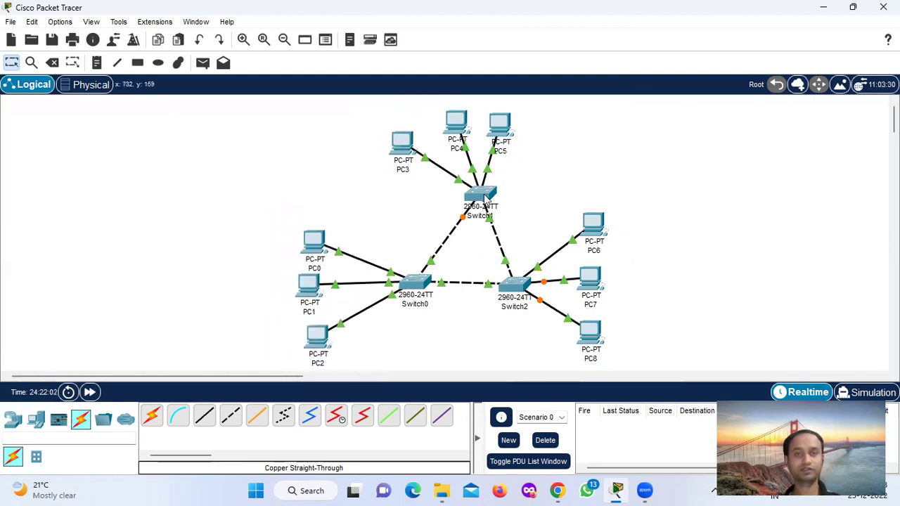
# Step: Explore the physical workspace through Home City and Corporate Office to the rack in the Main Wiring Closet
pyautogui.click(82, 84)
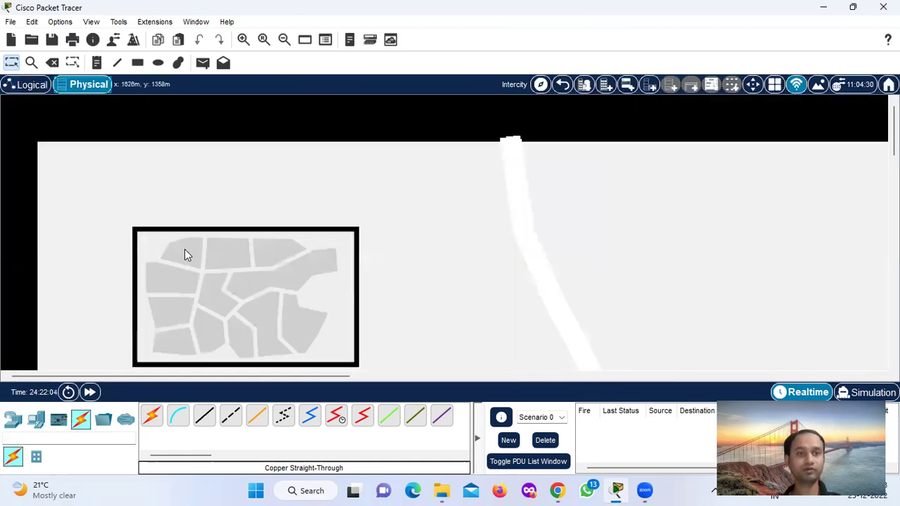
pyautogui.scroll(-3, 127, 221)
pyautogui.scroll(2, 211, 241)
pyautogui.click(203, 187)
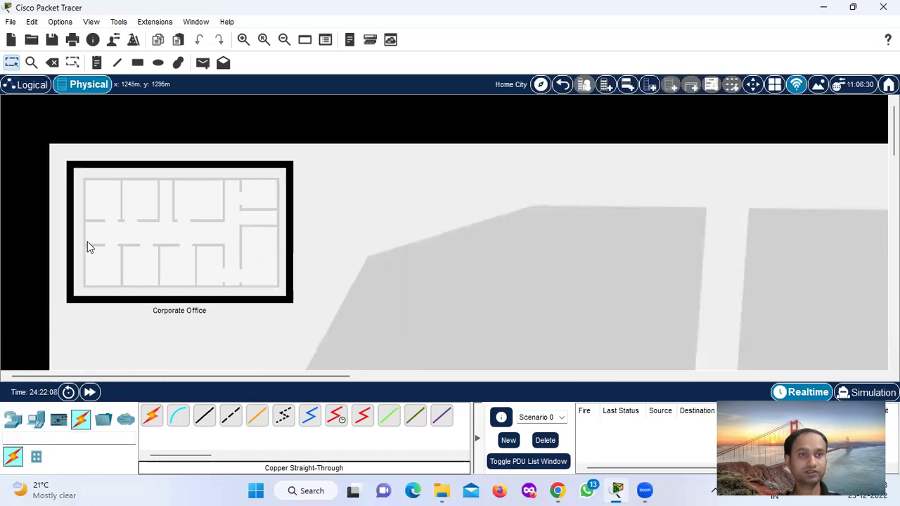
pyautogui.click(87, 242)
pyautogui.scroll(-1, 626, 281)
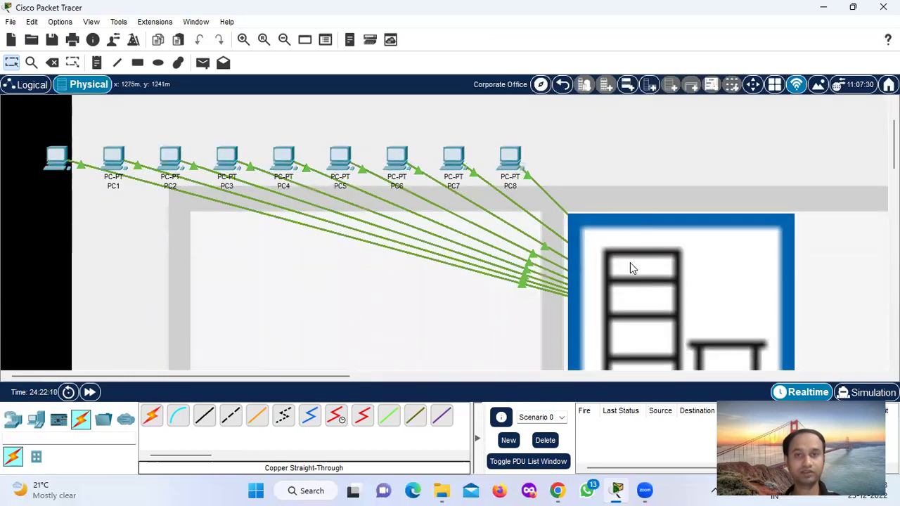
pyautogui.scroll(-1, 643, 288)
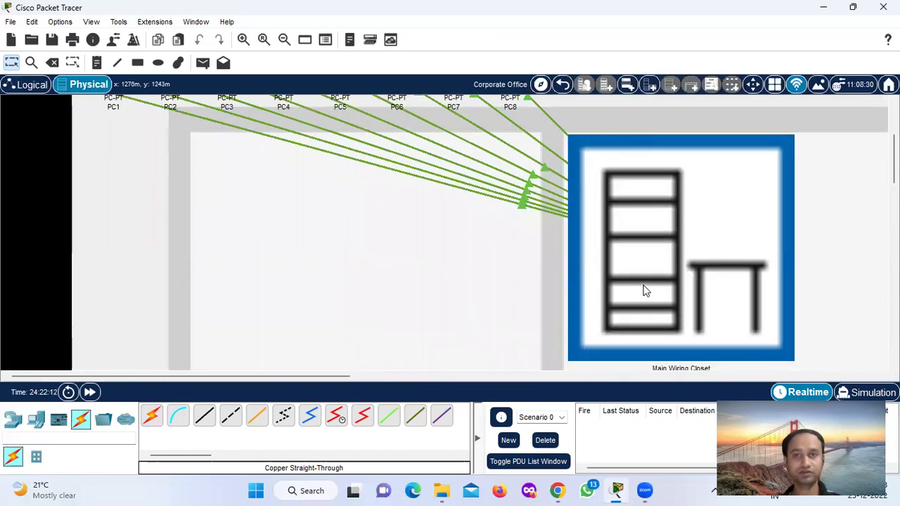
pyautogui.scroll(1, 646, 290)
pyautogui.scroll(-2, 645, 290)
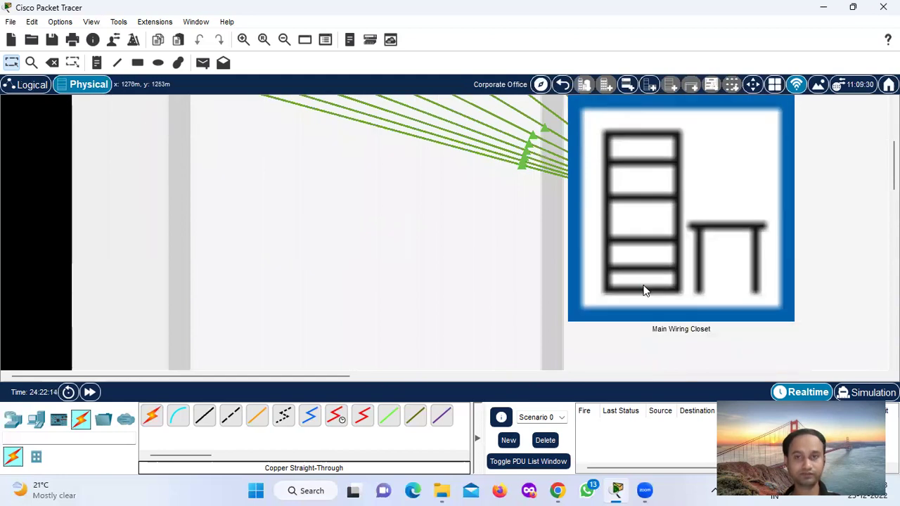
pyautogui.click(646, 291)
# Step: Inspect Switch1's physical device view from the rack, then return to the logical workspace
pyautogui.click(109, 171)
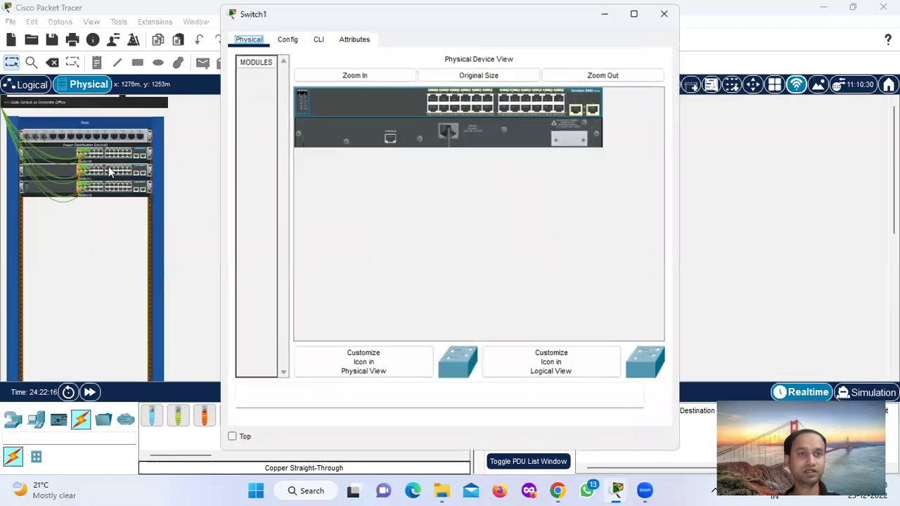
pyautogui.click(665, 12)
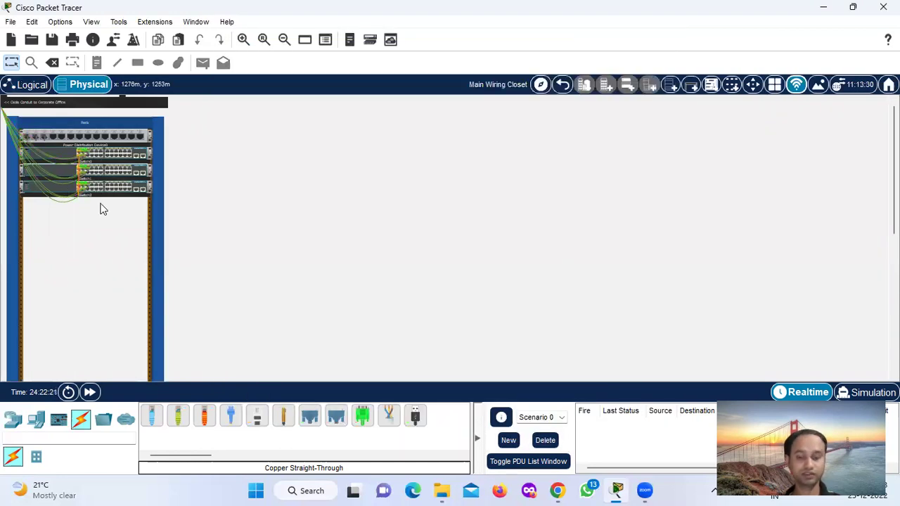
pyautogui.click(21, 86)
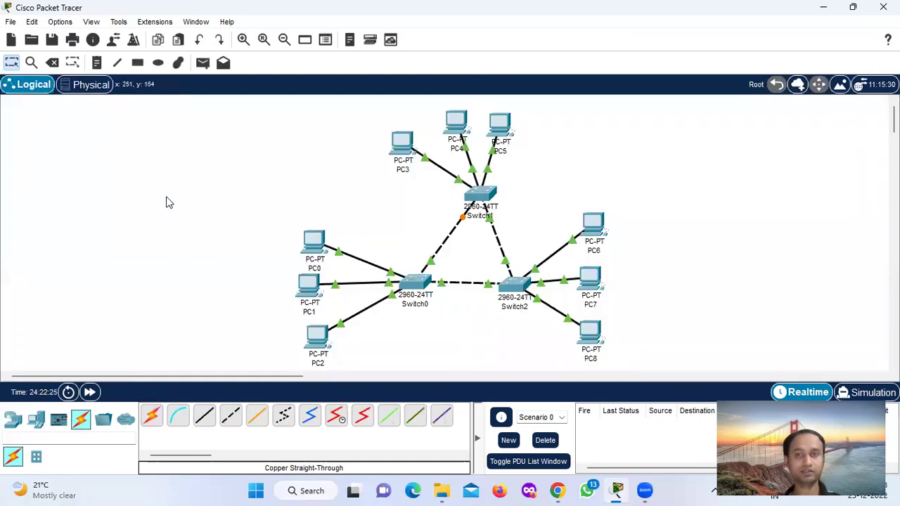
# Step: Look at the wiring closet rack and its middle switch once more in the physical workspace, then return to the logical topology
pyautogui.click(91, 87)
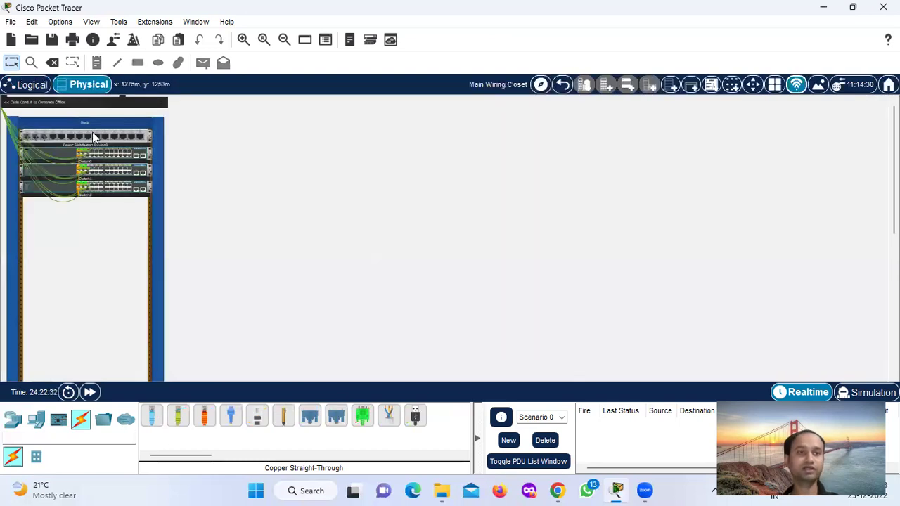
pyautogui.click(119, 166)
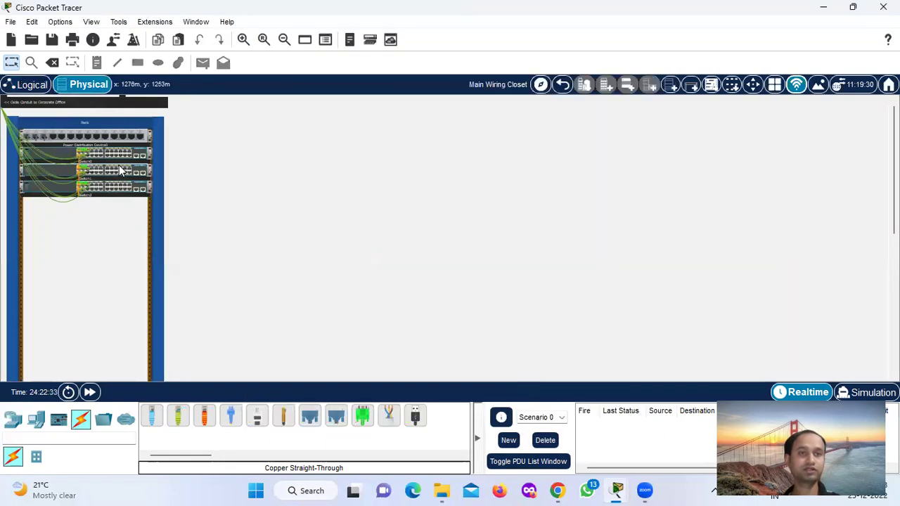
pyautogui.click(666, 12)
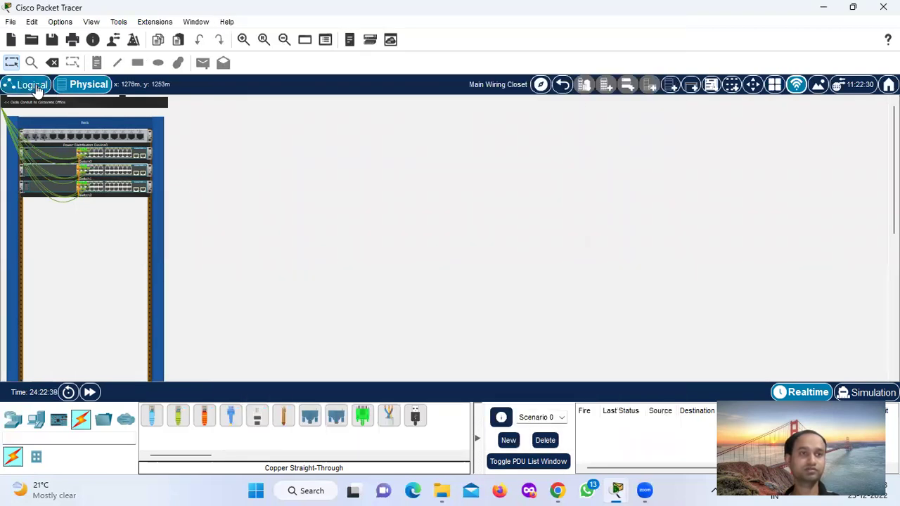
pyautogui.click(37, 90)
# Step: Assign PC0 the static IPv4 address 192.168.0.1 with subnet mask 255.255.255.0, and copy the address
pyautogui.moveTo(314, 275)
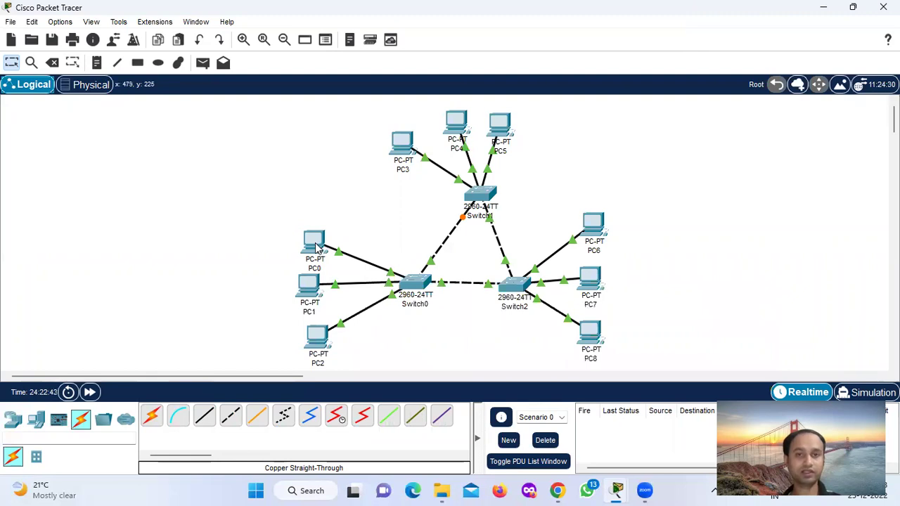
pyautogui.click(315, 243)
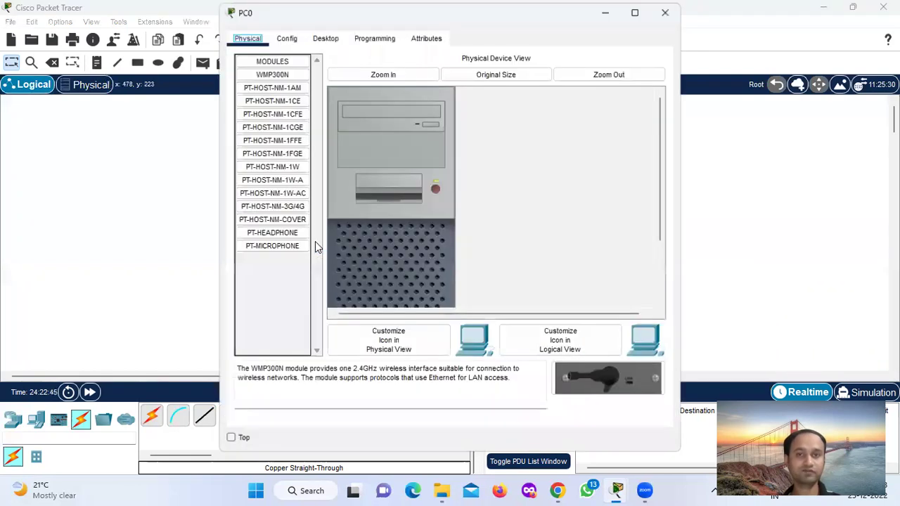
pyautogui.click(325, 38)
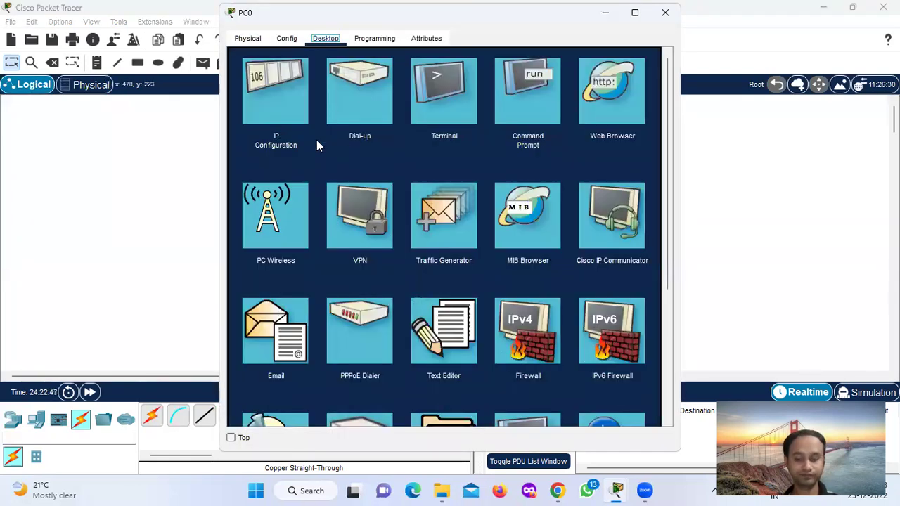
pyautogui.click(267, 104)
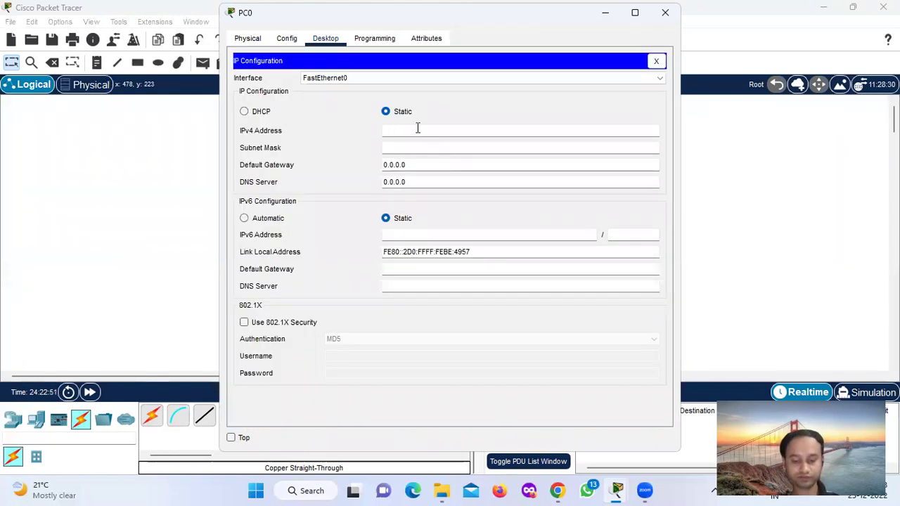
pyautogui.write('192.168.0.1')
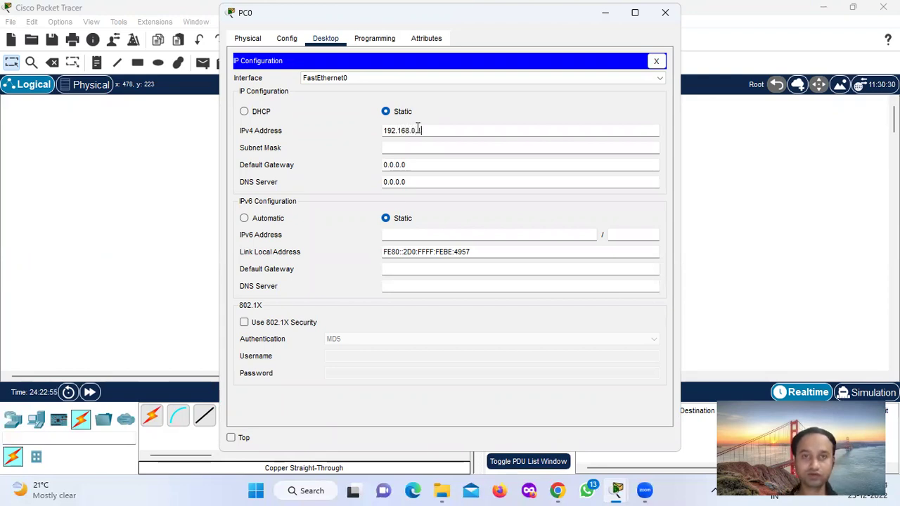
pyautogui.click(399, 147)
pyautogui.doubleClick(398, 132)
pyautogui.hotkey('ctrl', 'c')
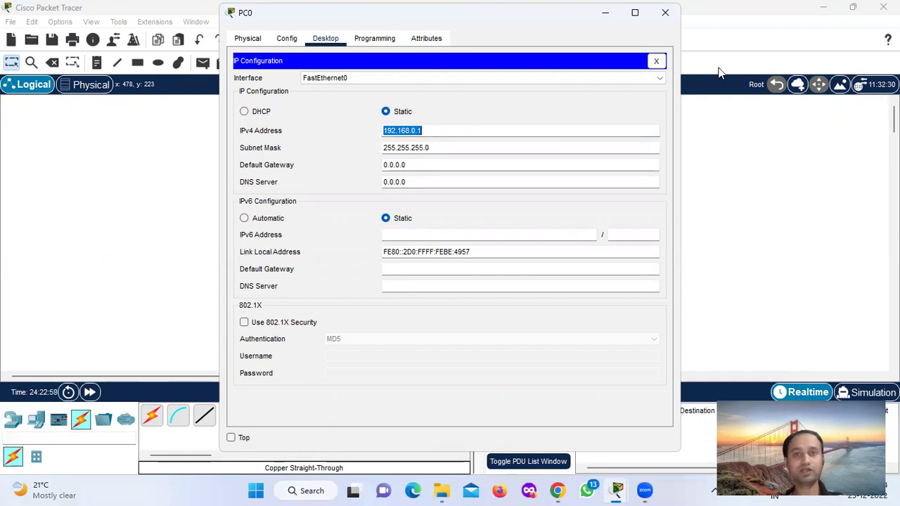
pyautogui.click(665, 12)
# Step: Assign PC1 the static IPv4 address 192.168.0.2 with subnet mask 255.255.255.0, reusing the copied address
pyautogui.click(310, 302)
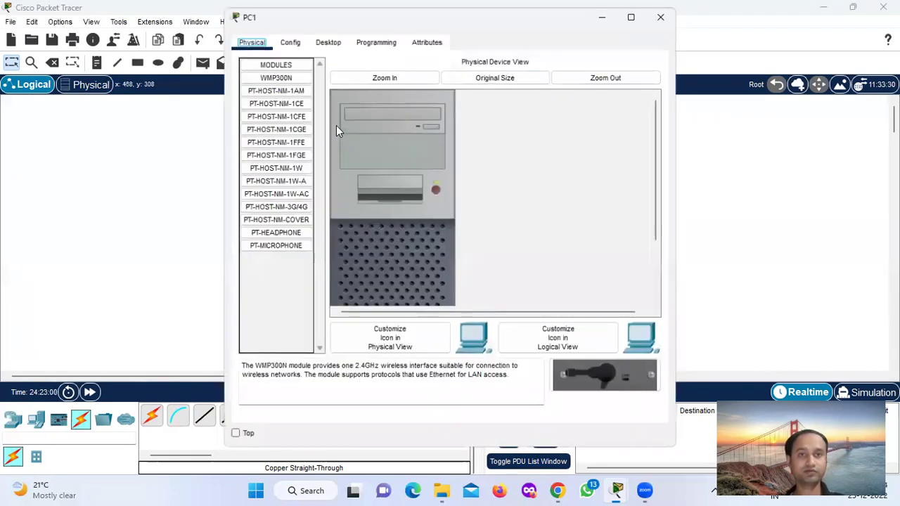
pyautogui.click(326, 38)
pyautogui.click(282, 70)
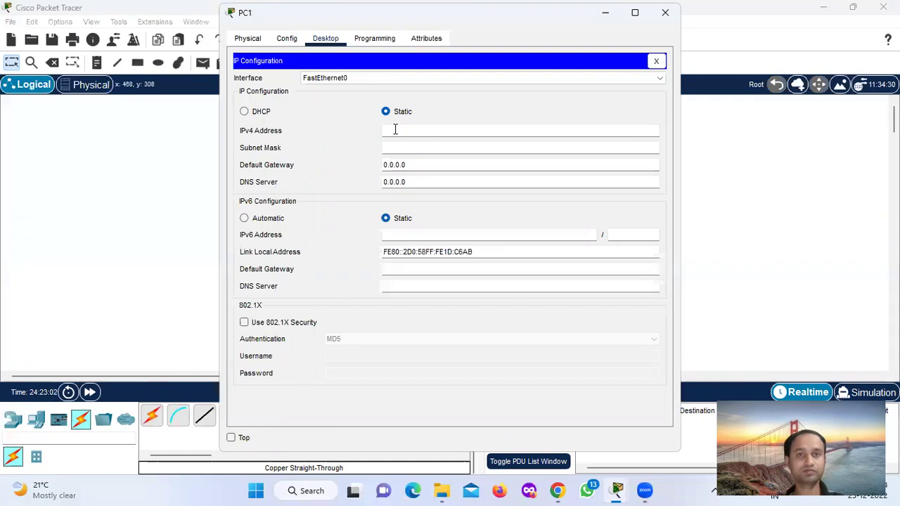
pyautogui.hotkey('ctrl', 'v')
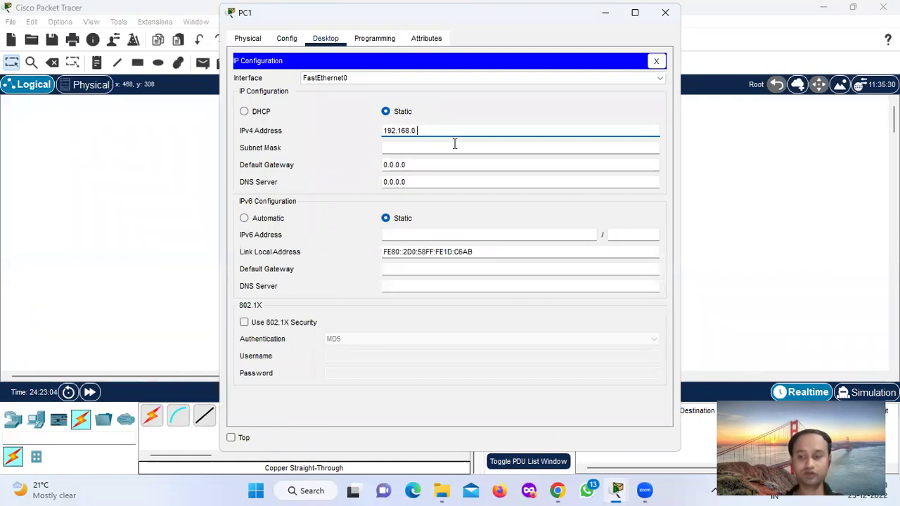
pyautogui.click(665, 12)
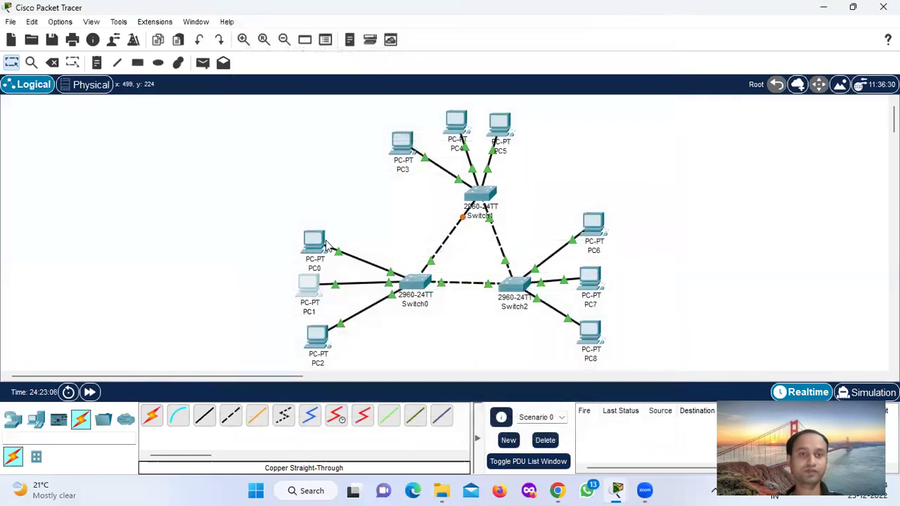
# Step: Review PC0's IP configuration, checking its IPv4 address and subnet mask
pyautogui.click(315, 244)
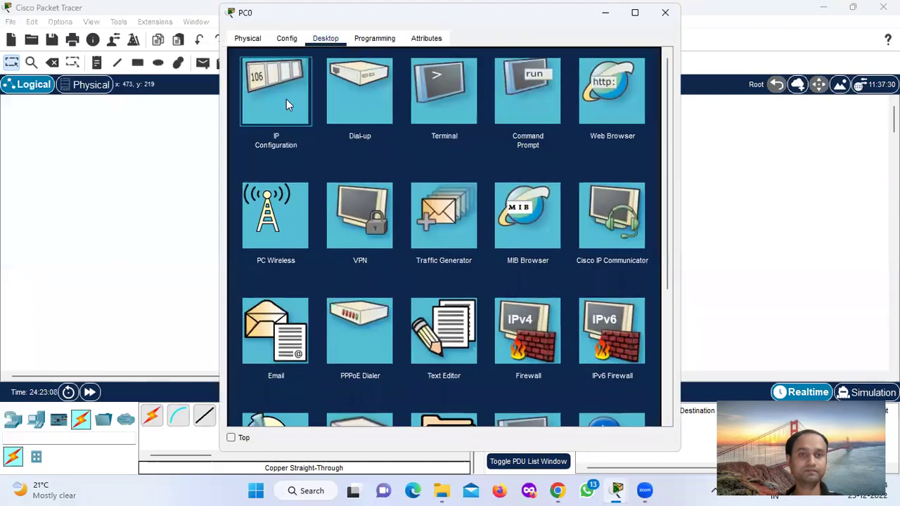
pyautogui.click(286, 99)
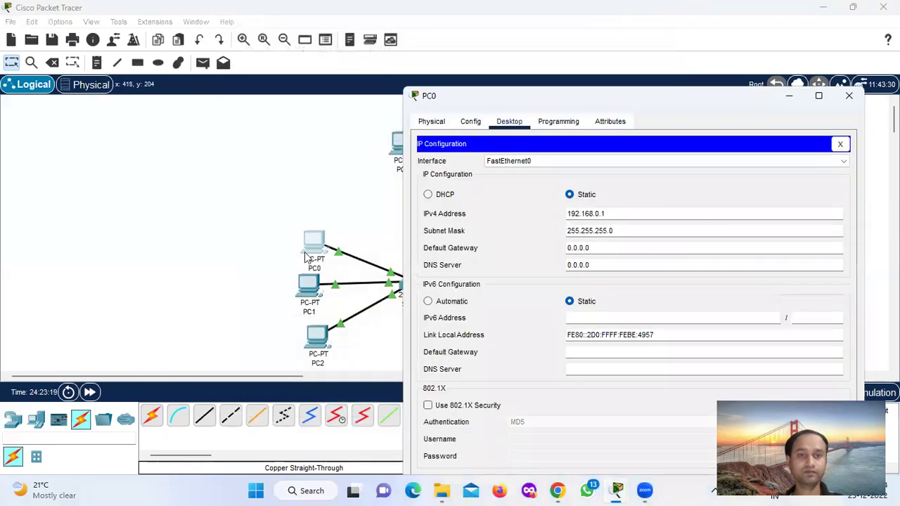
pyautogui.click(848, 94)
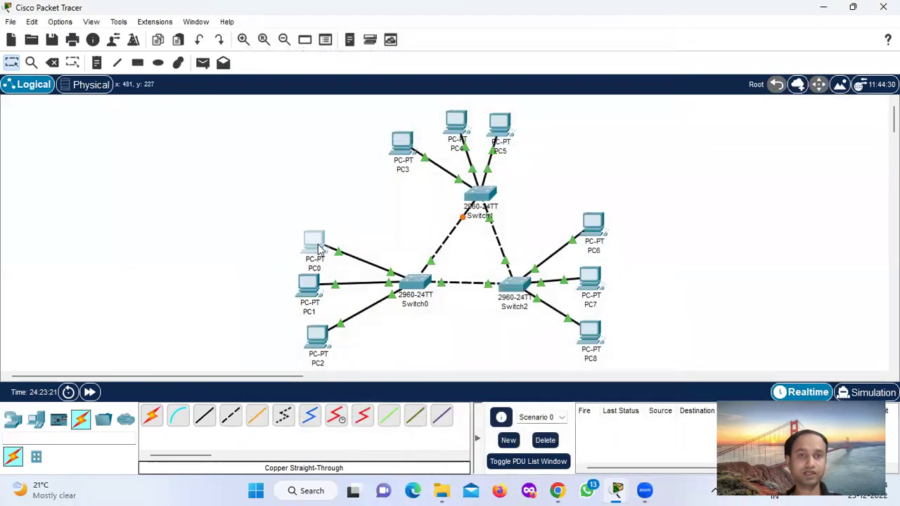
pyautogui.click(316, 244)
pyautogui.click(285, 96)
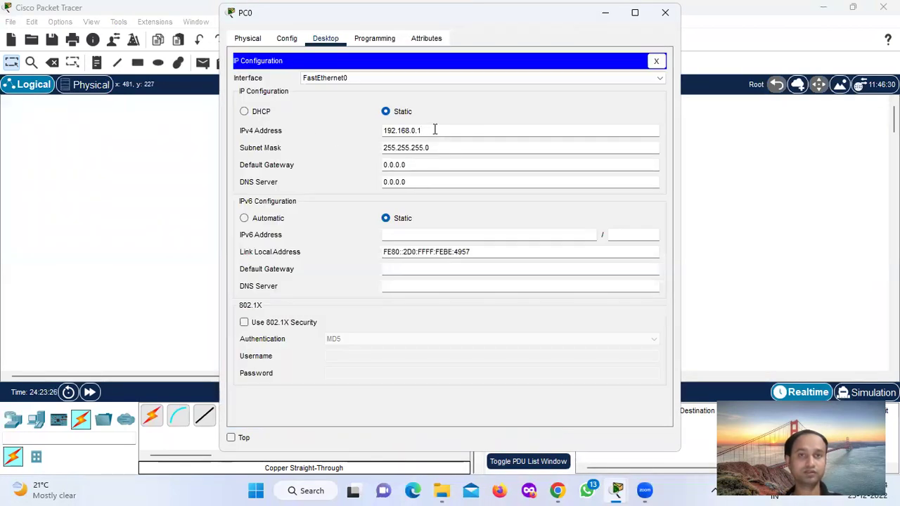
pyautogui.click(665, 12)
# Step: Review PC1's IP configuration, checking its IPv4 address and subnet mask
pyautogui.click(316, 295)
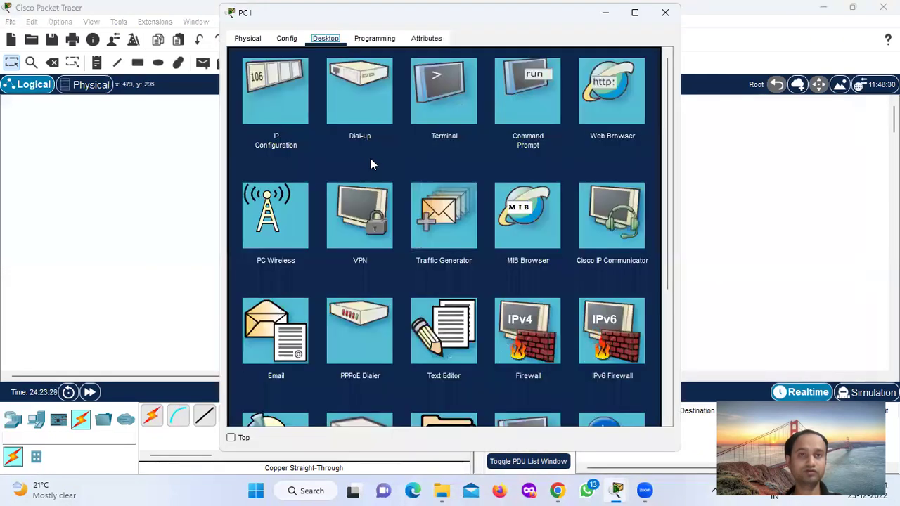
pyautogui.click(277, 104)
pyautogui.click(665, 12)
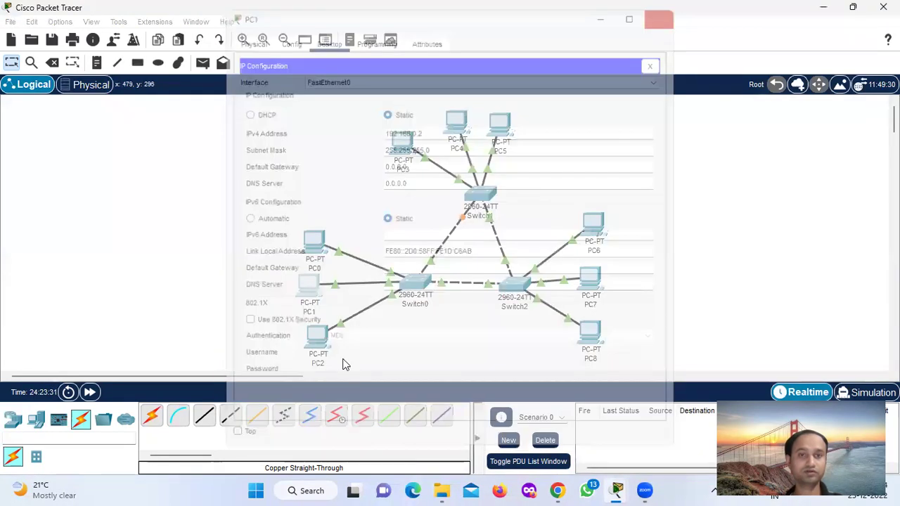
# Step: Assign PC2 the static IPv4 address 192.168.0.3 with subnet mask 255.255.255.0
pyautogui.click(316, 337)
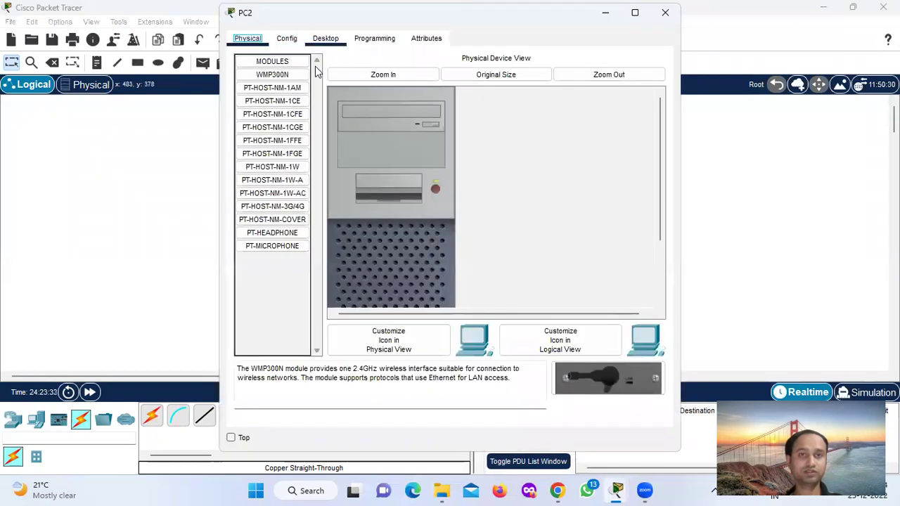
pyautogui.click(326, 38)
pyautogui.click(279, 86)
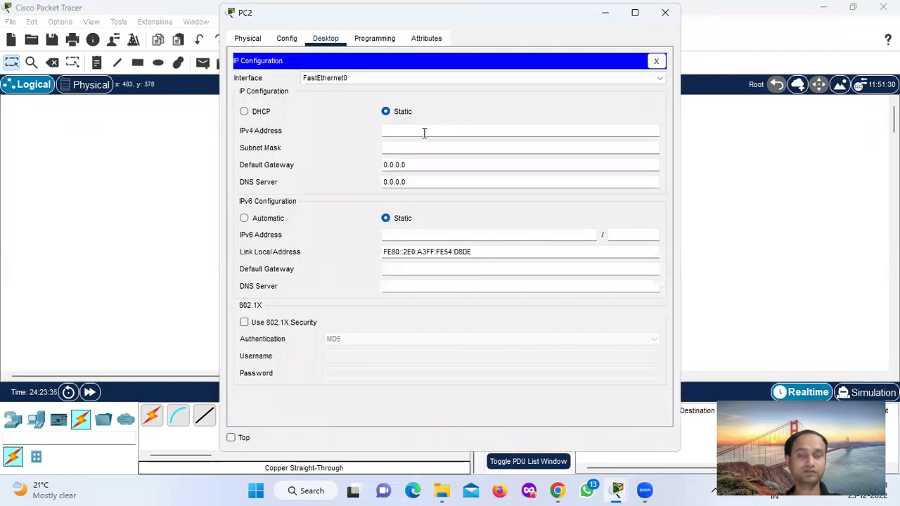
pyautogui.write('192.168.0.1')
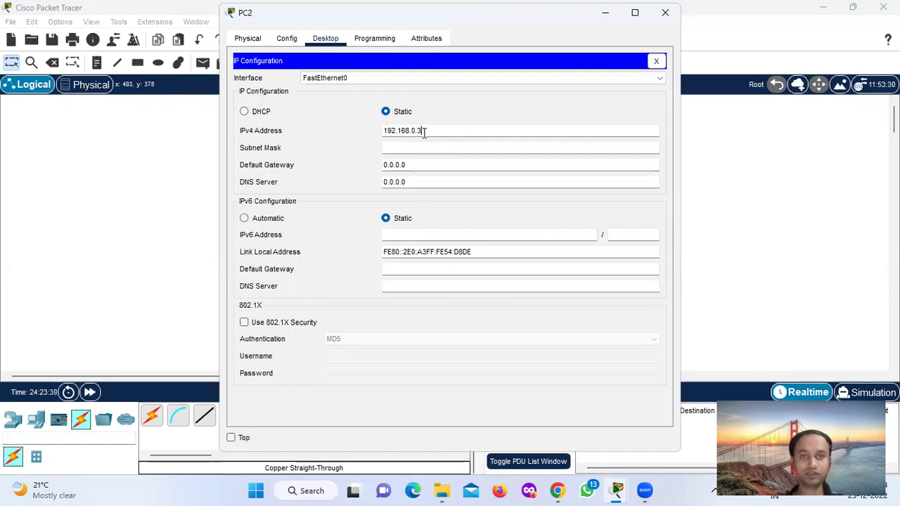
pyautogui.click(73, 201)
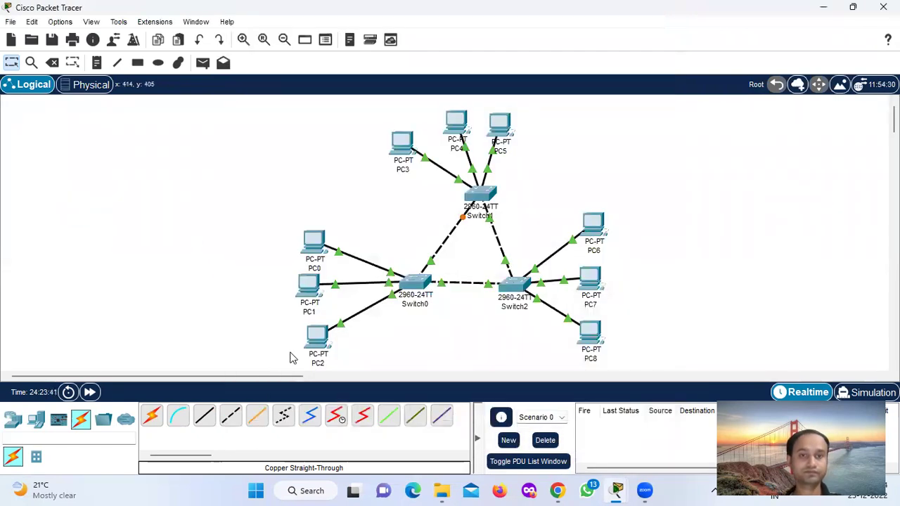
# Step: Review the IP configurations of PC0, PC1 and PC2, checking each IPv4 address and subnet mask
pyautogui.click(313, 242)
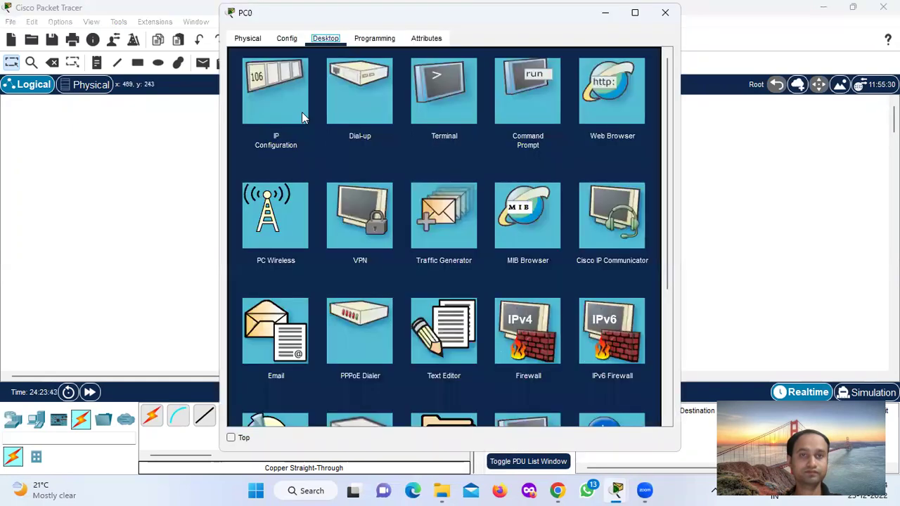
pyautogui.click(301, 112)
pyautogui.click(666, 12)
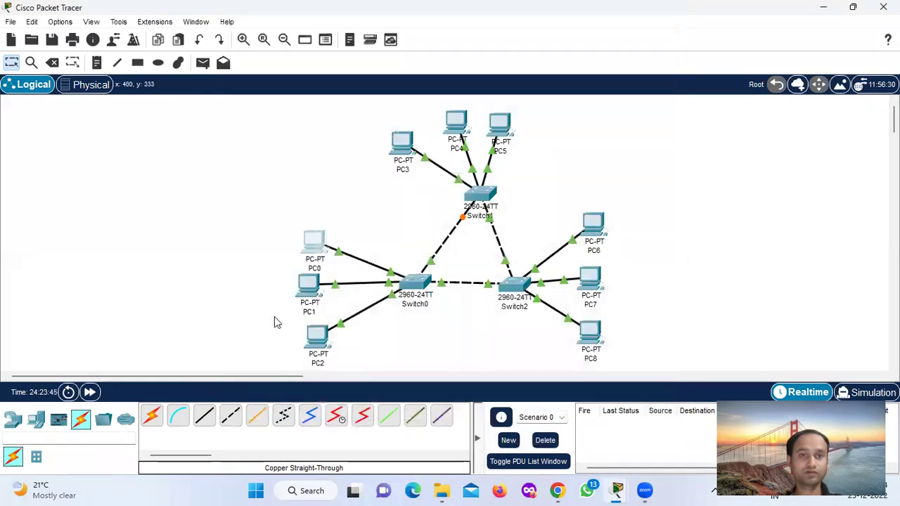
pyautogui.click(309, 285)
pyautogui.click(277, 90)
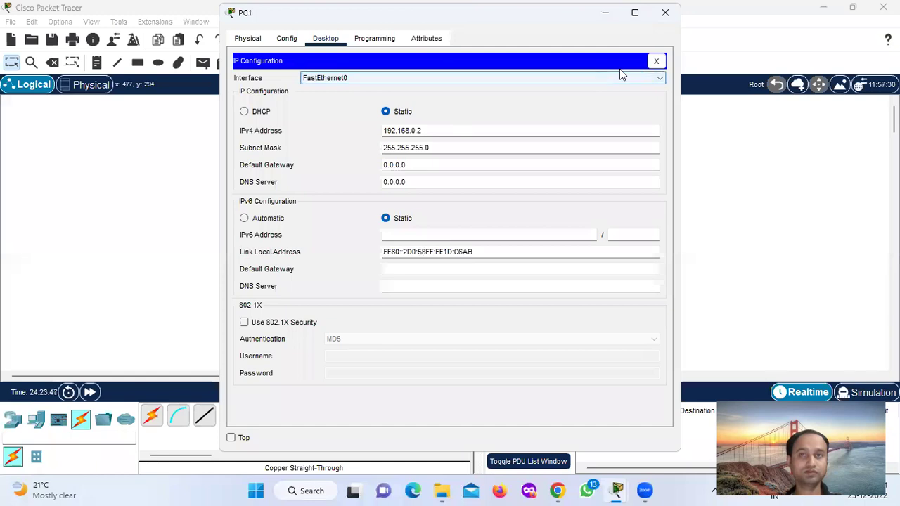
pyautogui.click(666, 12)
pyautogui.click(318, 343)
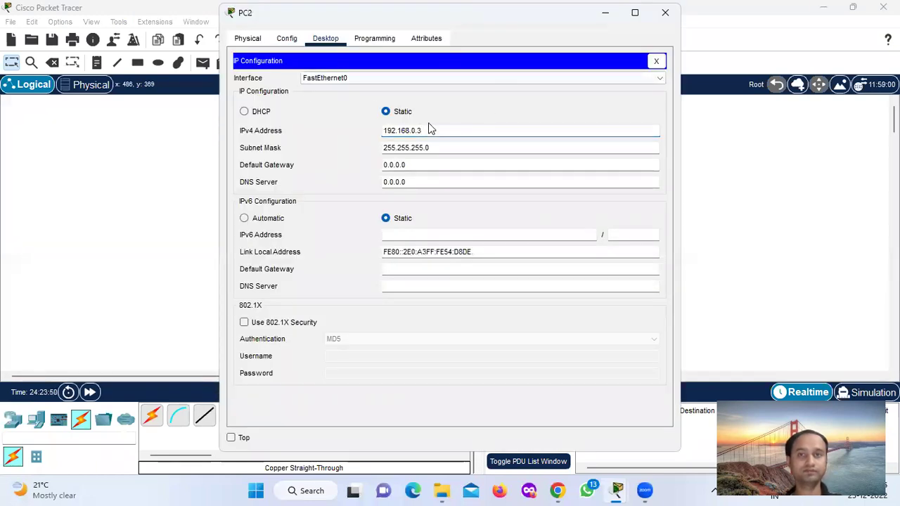
pyautogui.click(665, 11)
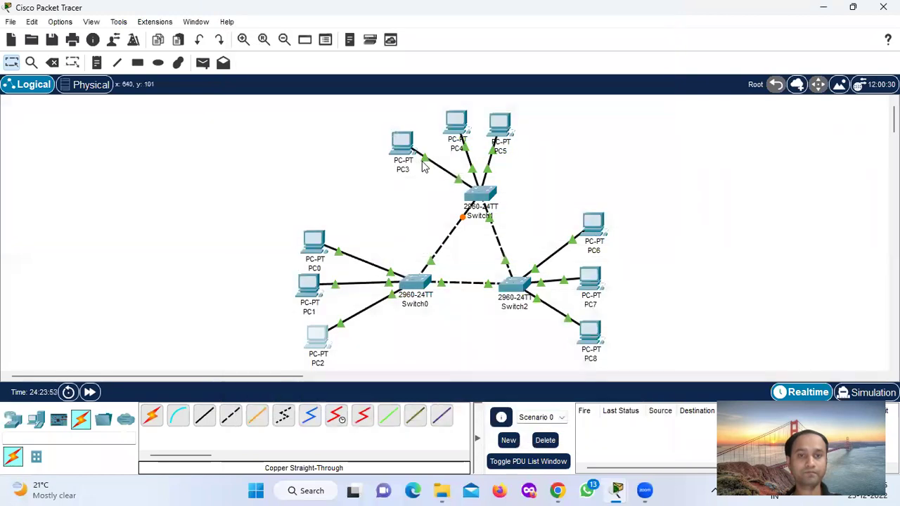
# Step: Assign PC3 the static IPv4 address 192.168.0.4 with the default subnet mask
pyautogui.click(402, 144)
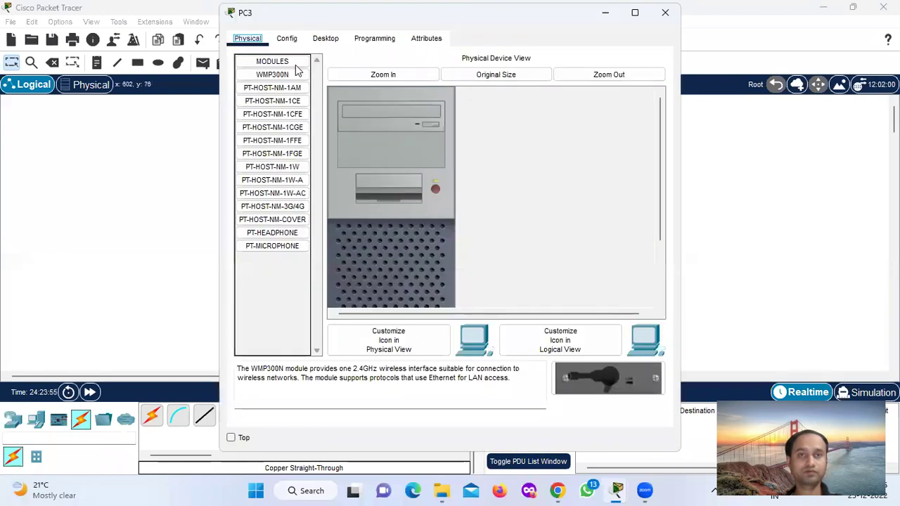
pyautogui.click(325, 38)
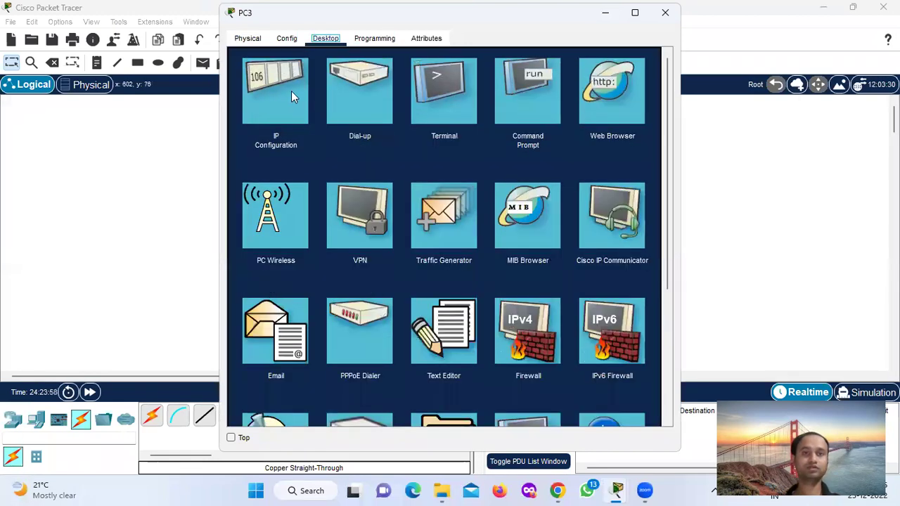
pyautogui.click(291, 92)
pyautogui.write('192.168.0.1')
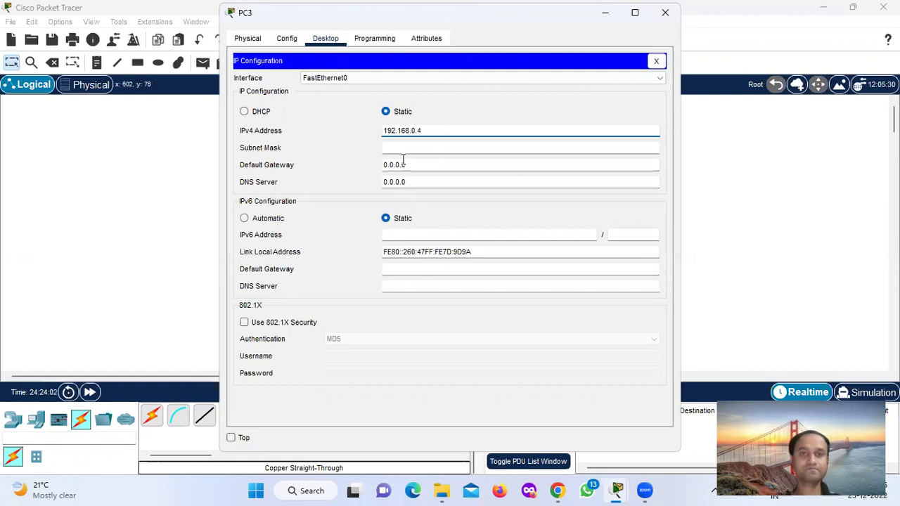
pyautogui.click(406, 149)
pyautogui.click(665, 12)
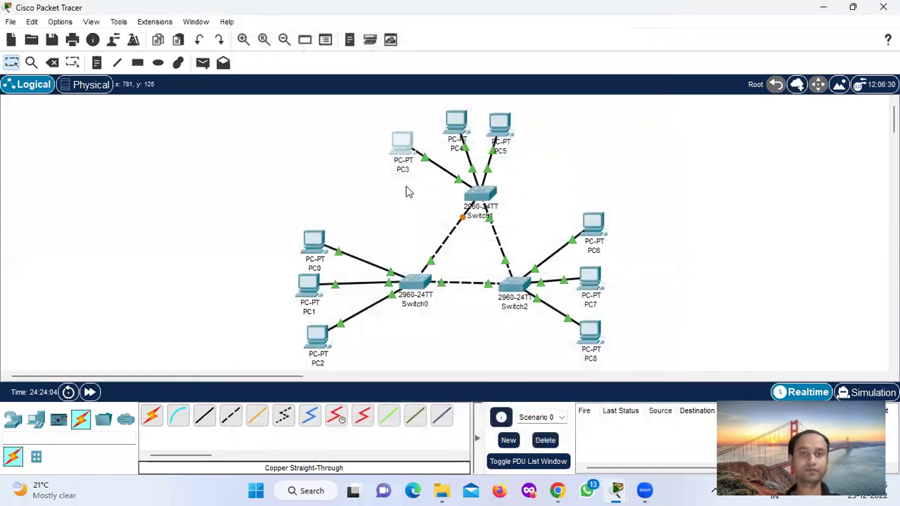
# Step: Assign PC4 the static IPv4 address 192.168.0.5 with subnet mask 255.255.255.0
pyautogui.click(458, 124)
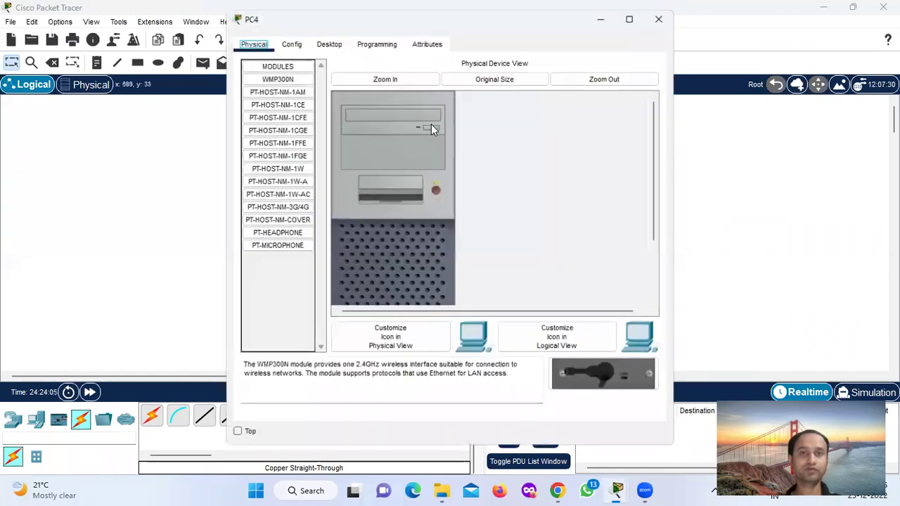
pyautogui.click(326, 38)
pyautogui.click(298, 105)
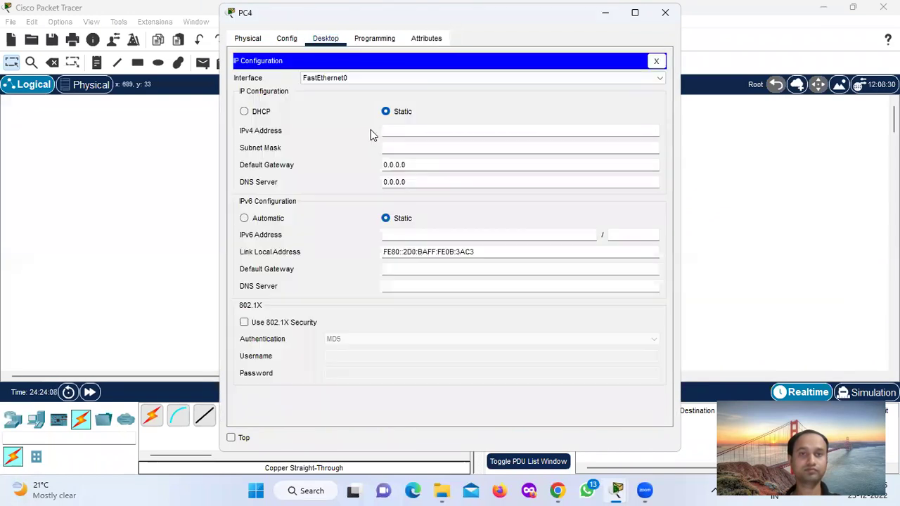
pyautogui.write('192.168.0.15')
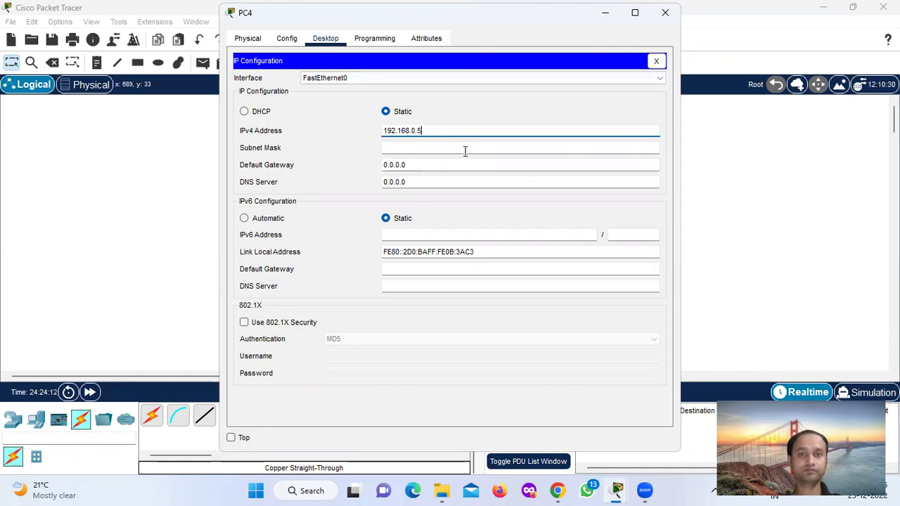
pyautogui.click(465, 149)
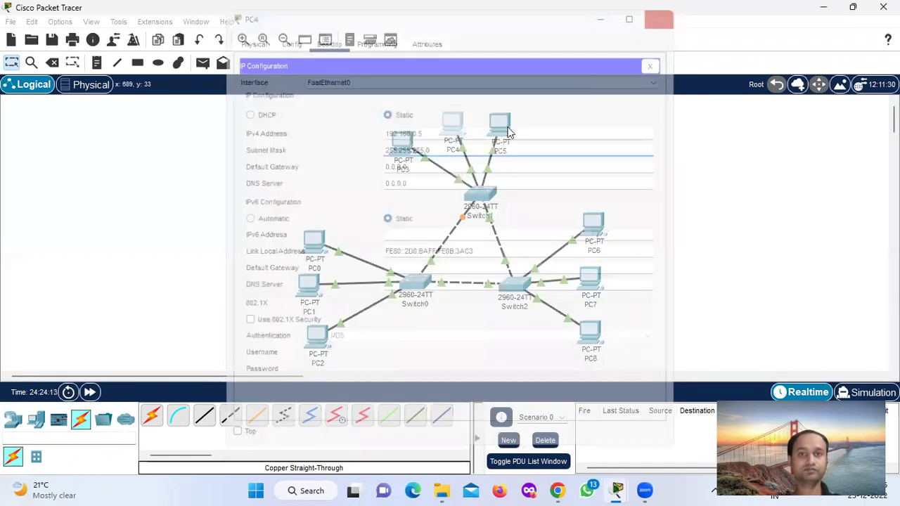
pyautogui.click(665, 12)
# Step: Assign PC5 the static IPv4 address 192.168.0.6 with subnet mask 255.255.255.0
pyautogui.click(499, 125)
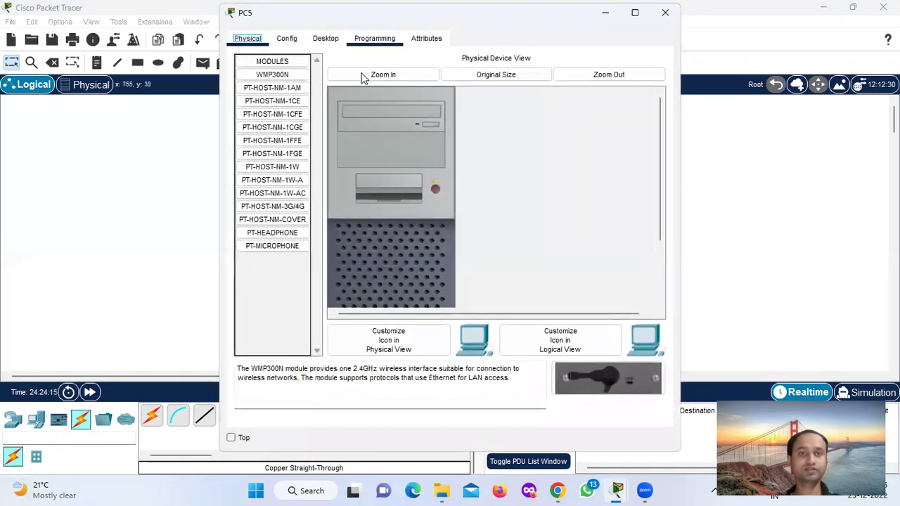
pyautogui.click(325, 38)
pyautogui.click(285, 90)
pyautogui.write('192.168.0.16')
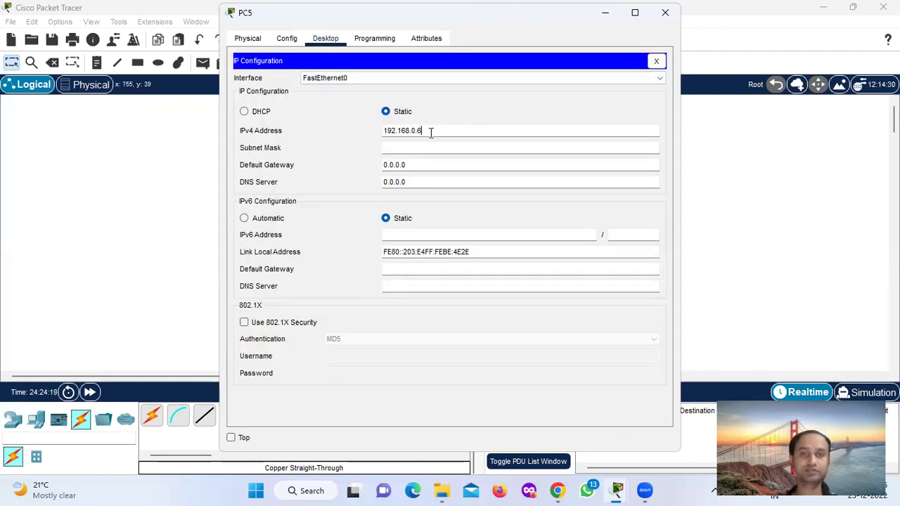
pyautogui.click(466, 147)
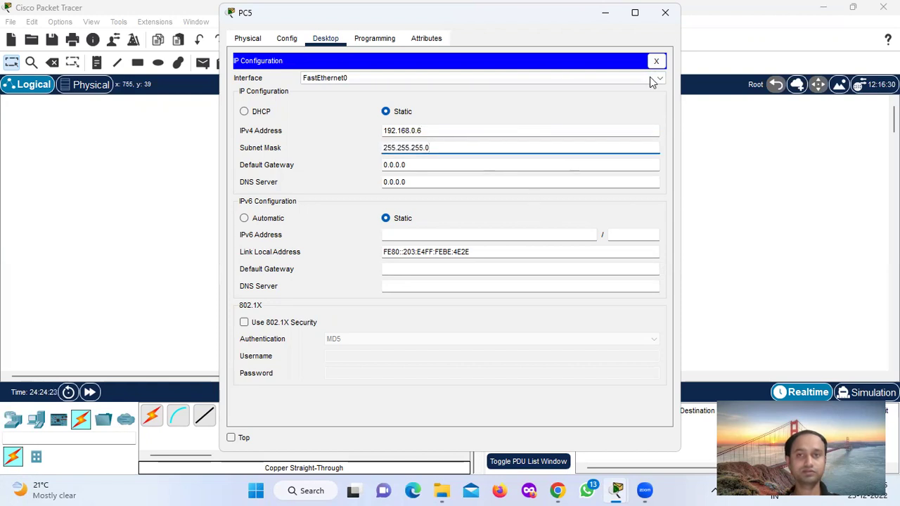
pyautogui.click(666, 12)
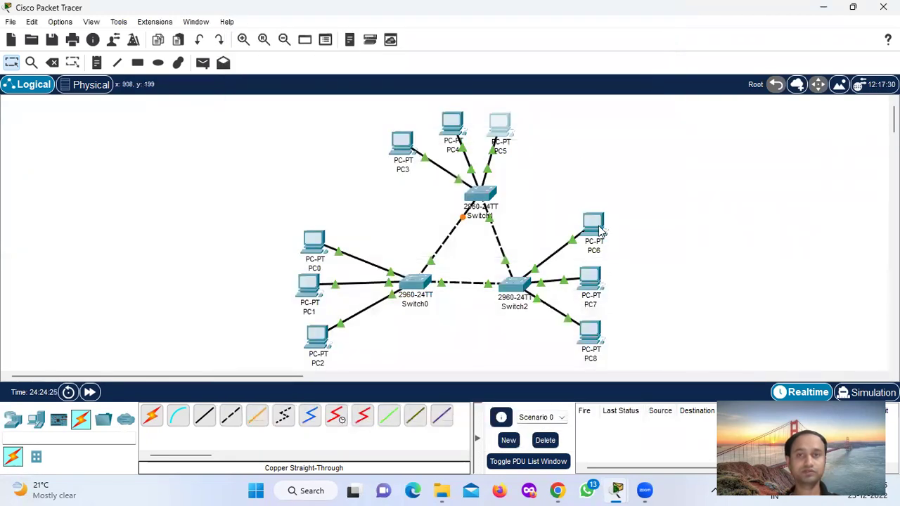
# Step: Assign PC6 the static IPv4 address 192.168.0.7 with the default subnet mask
pyautogui.click(499, 126)
pyautogui.click(326, 38)
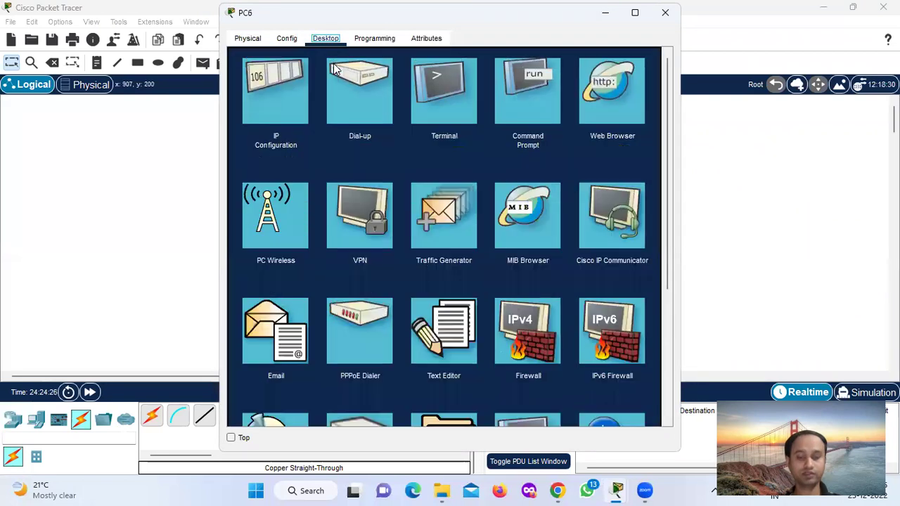
pyautogui.click(285, 89)
pyautogui.write('192.168.0.7')
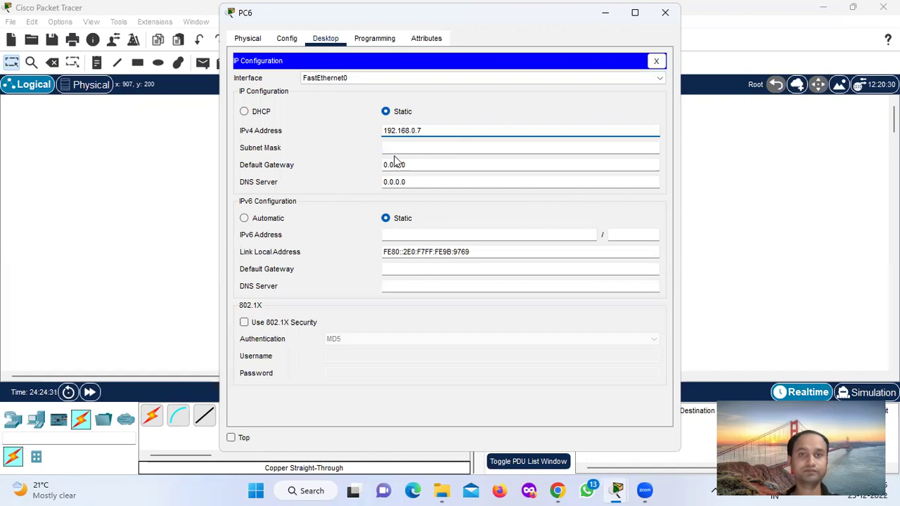
pyautogui.click(399, 147)
pyautogui.click(665, 12)
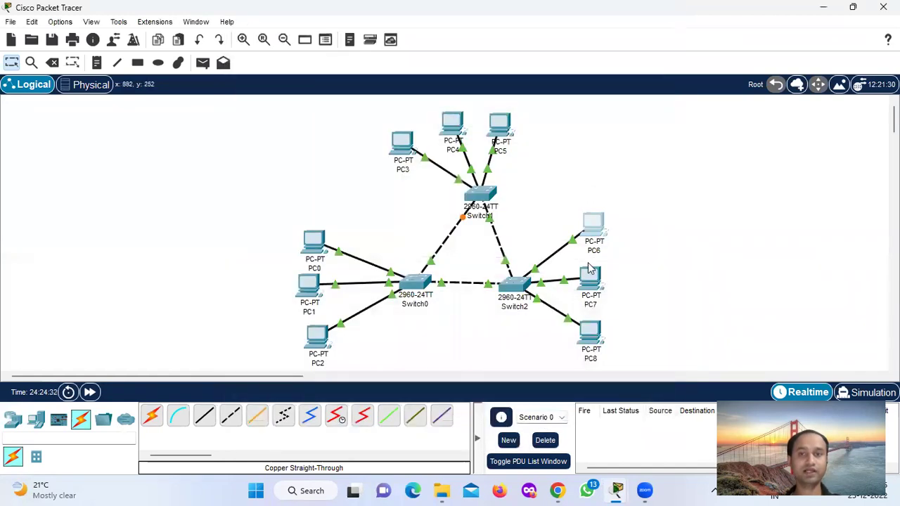
# Step: Assign PC7 the static IPv4 address 192.168.0.8 with subnet mask 255.255.255.0, and close its configuration
pyautogui.click(589, 279)
pyautogui.click(326, 38)
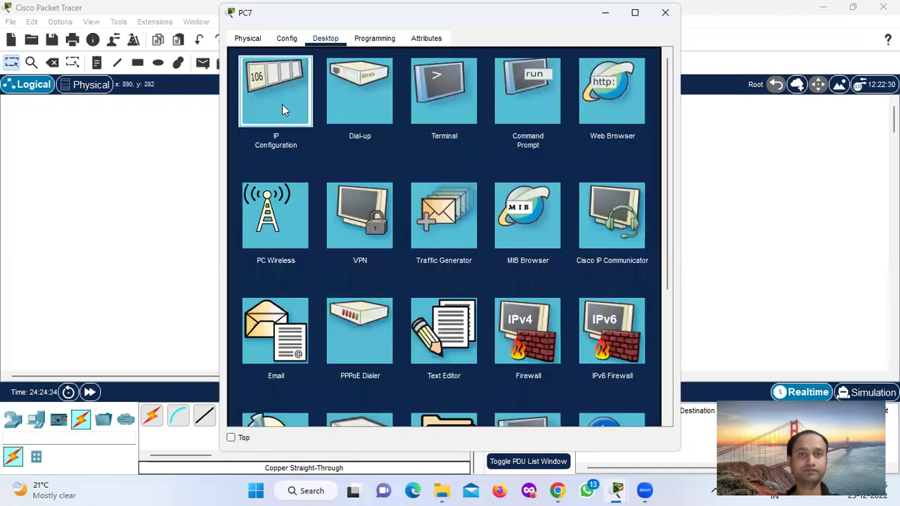
pyautogui.click(283, 106)
pyautogui.click(396, 133)
pyautogui.write('192.168.0.1')
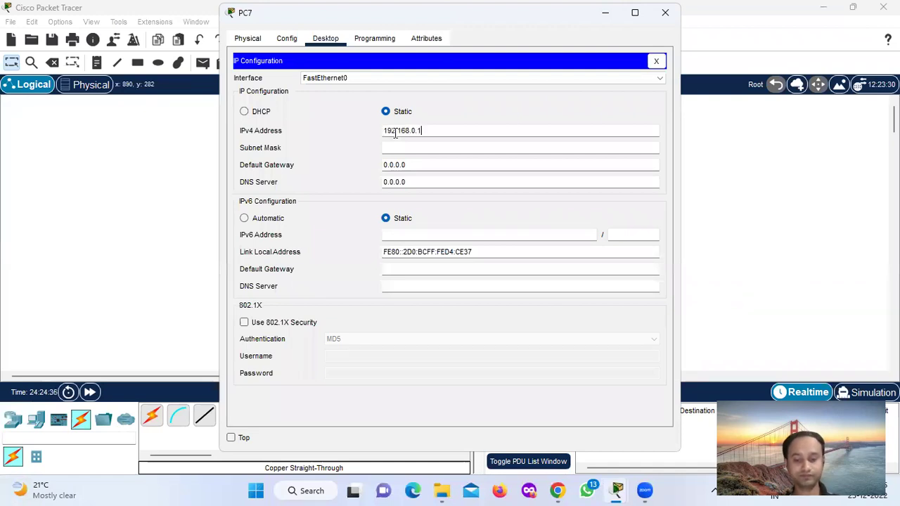
pyautogui.press('BackSpace')
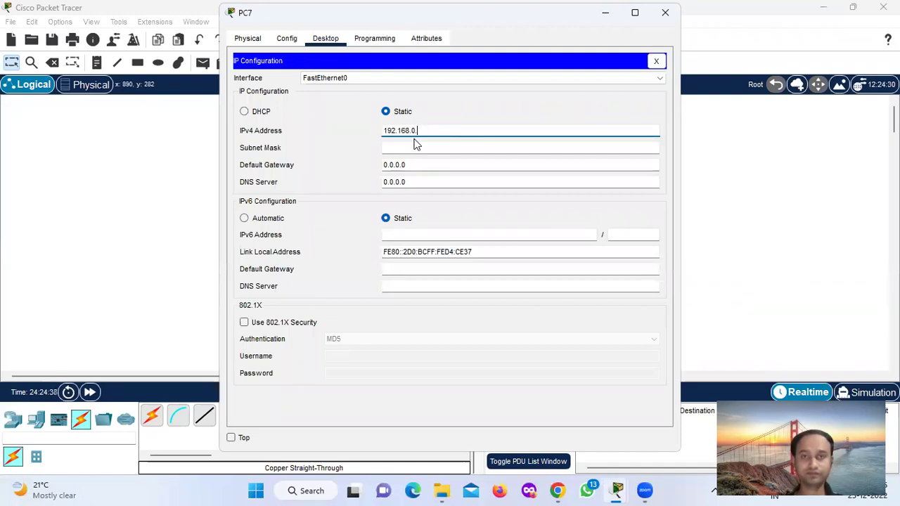
pyautogui.write('8')
pyautogui.click(405, 153)
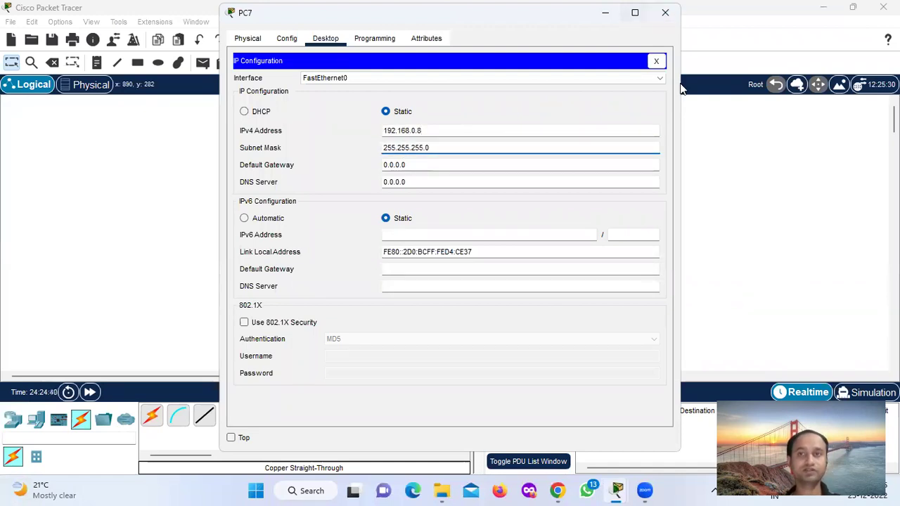
pyautogui.click(635, 12)
pyautogui.click(853, 7)
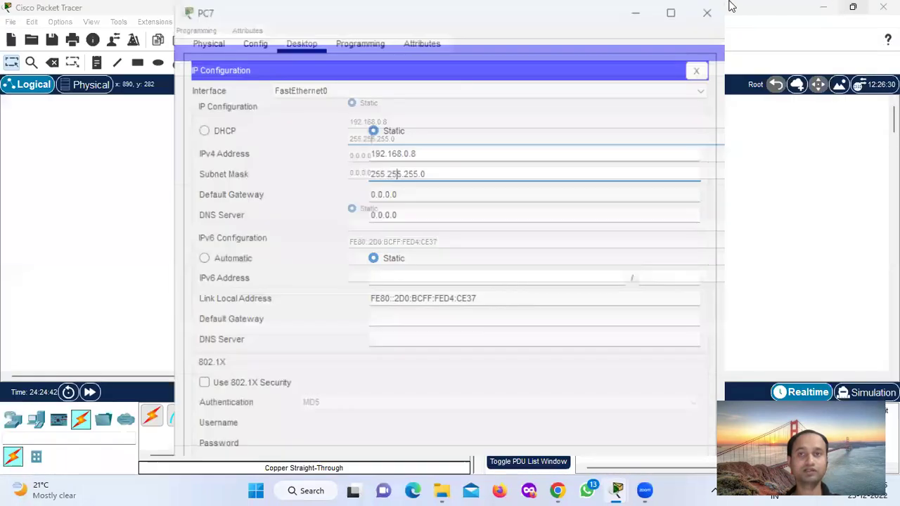
pyautogui.click(665, 10)
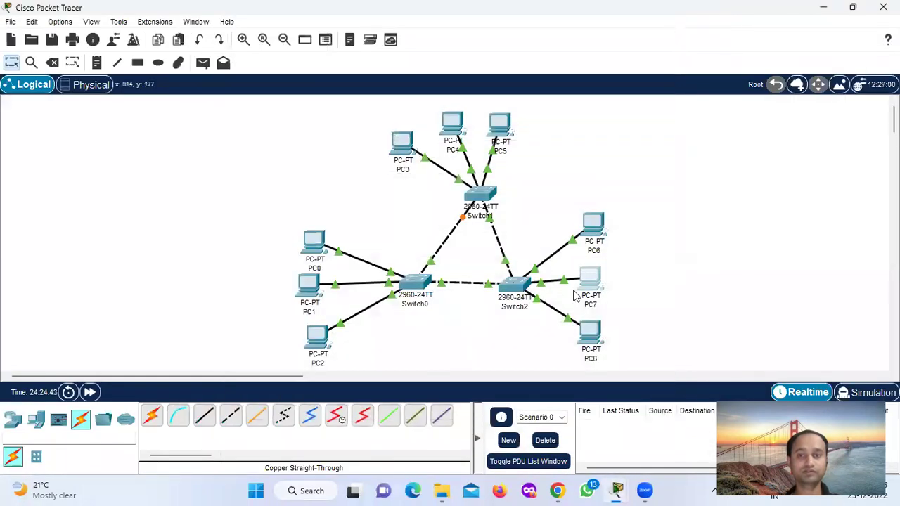
# Step: Assign PC8 the static IPv4 address 192.168.0.9 with subnet mask 255.255.255.0
pyautogui.click(593, 336)
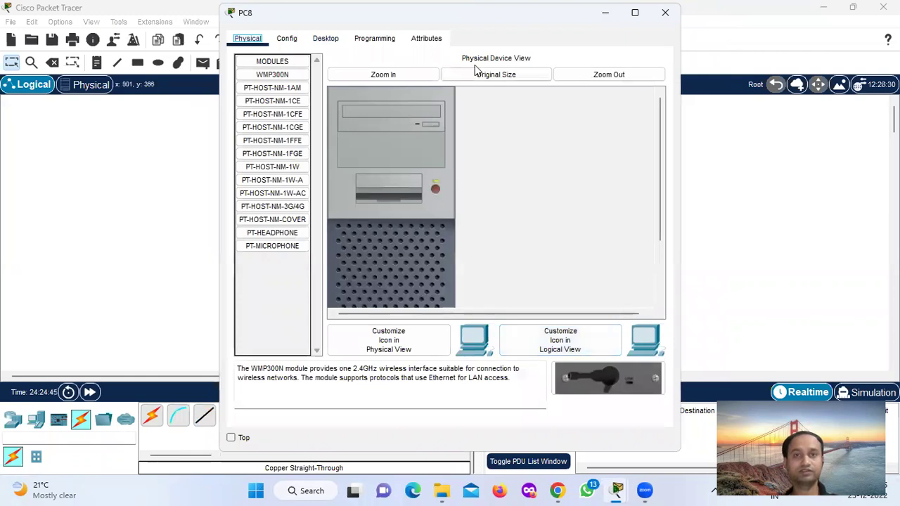
pyautogui.click(325, 38)
pyautogui.click(305, 88)
pyautogui.click(392, 132)
pyautogui.write('192.168.0.1')
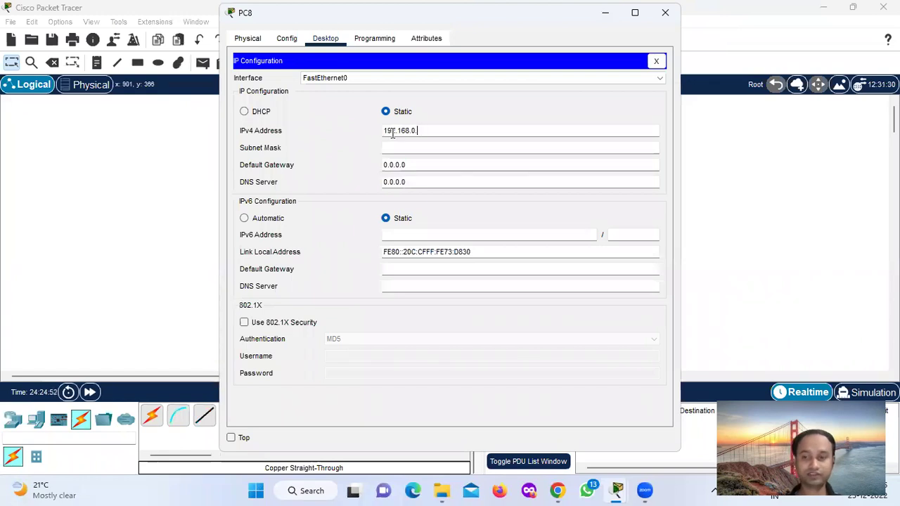
pyautogui.click(396, 148)
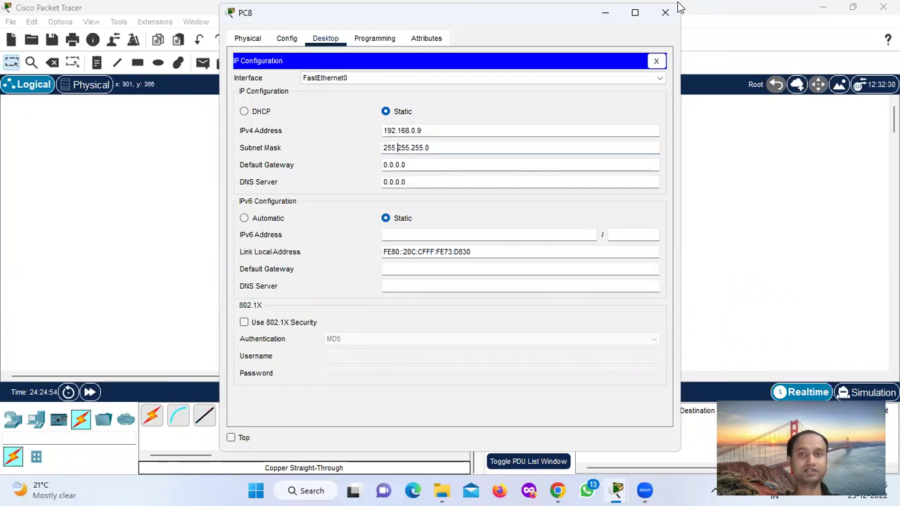
pyautogui.click(668, 12)
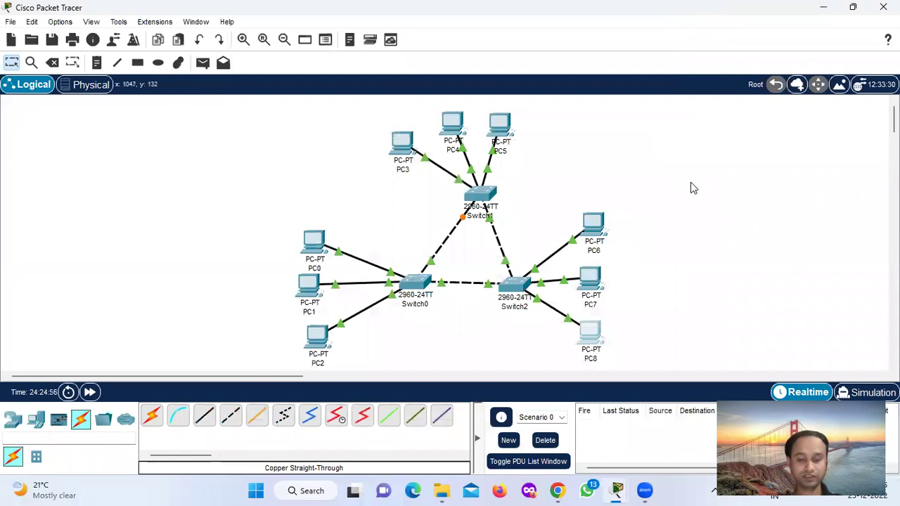
# Step: Check PC0's IP configuration, then return to its desktop applications
pyautogui.click(315, 243)
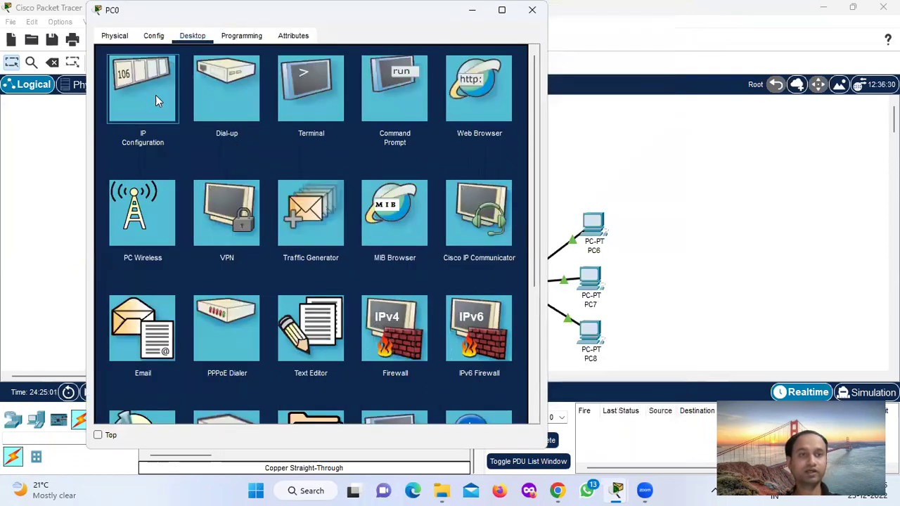
pyautogui.click(156, 95)
pyautogui.click(234, 36)
pyautogui.click(192, 35)
pyautogui.click(523, 58)
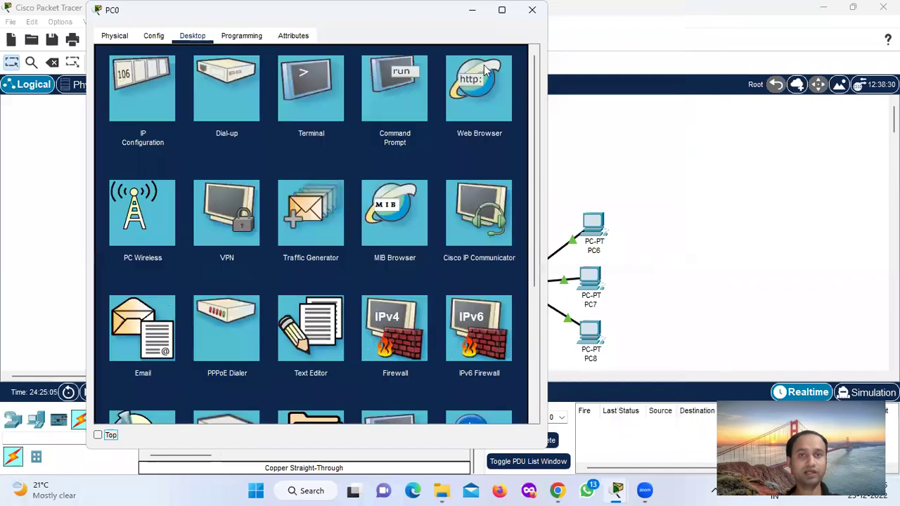
# Step: Ping 192.168.0.9 from PC0's command prompt and close the PC0 window
pyautogui.click(402, 101)
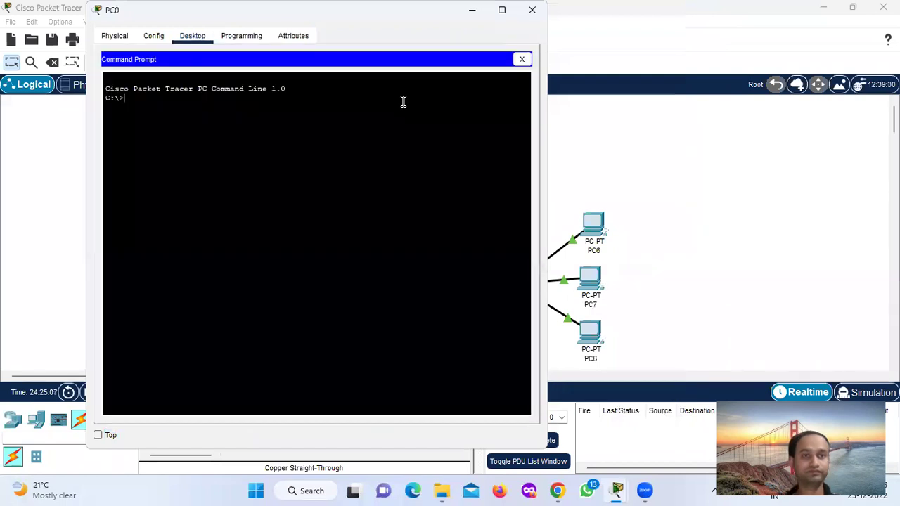
pyautogui.write('ping ')
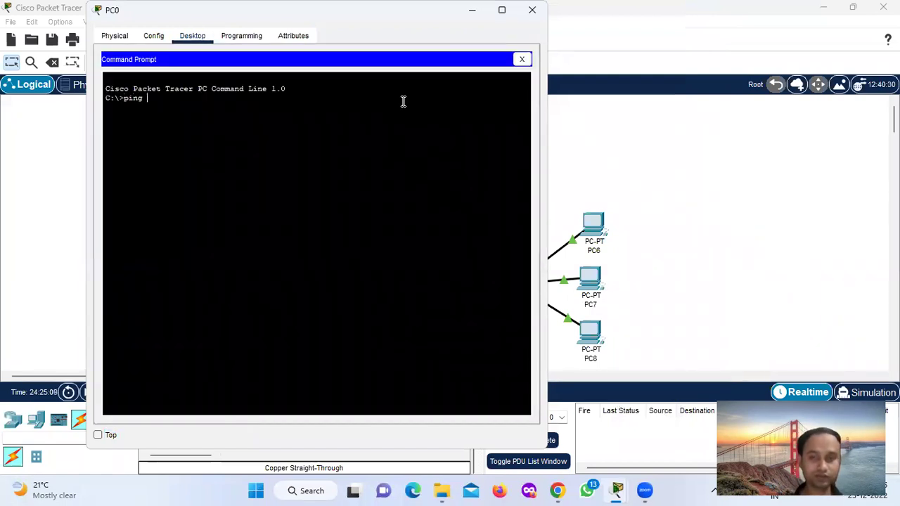
pyautogui.write('192.168.0.9')
pyautogui.press('Return')
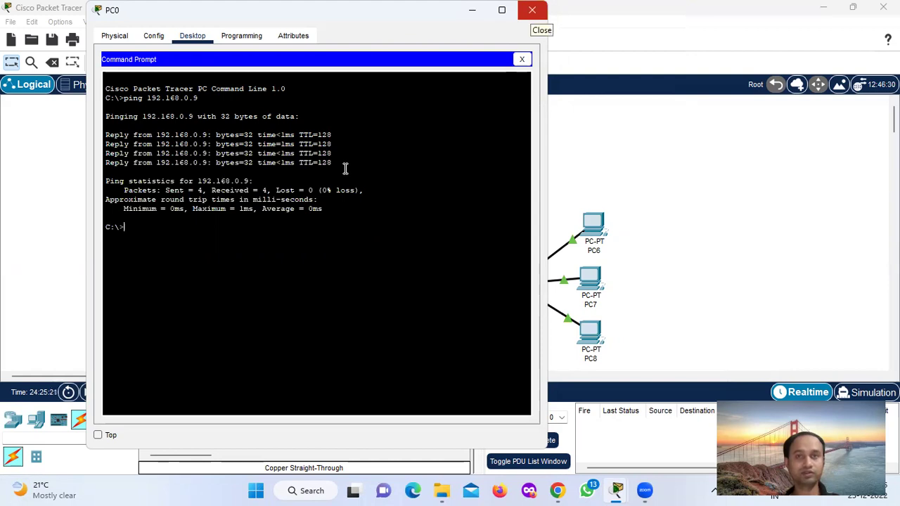
pyautogui.click(532, 10)
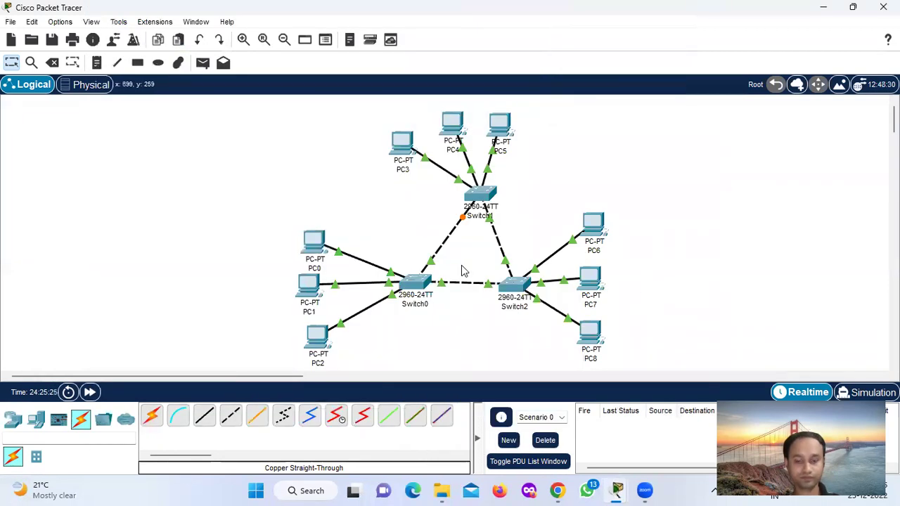
# Step: Group Switch1 with PC3 to PC5, Switch0 with PC0 to PC2, and Switch2 with PC6 to PC8 into three separate clusters, in that order
pyautogui.moveTo(342, 99); pyautogui.dragTo(559, 219)
pyautogui.click(797, 87)
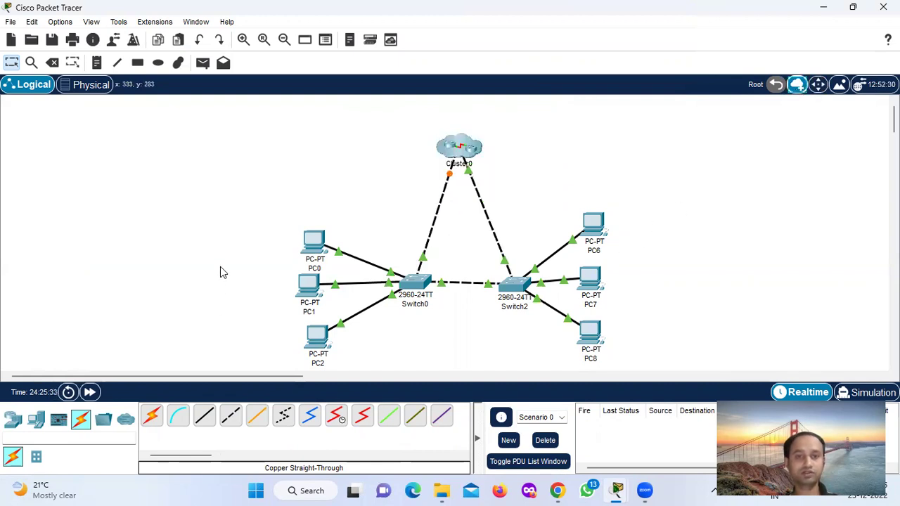
pyautogui.moveTo(267, 215); pyautogui.dragTo(443, 380)
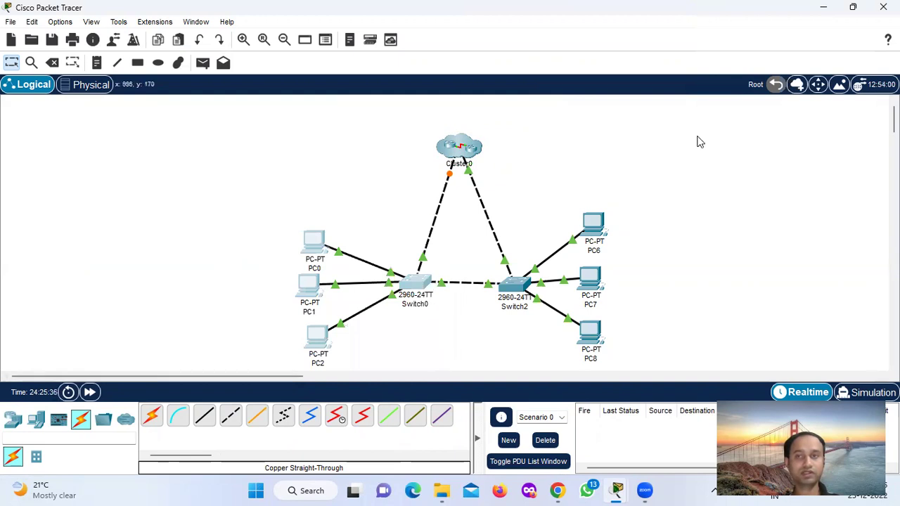
pyautogui.click(797, 86)
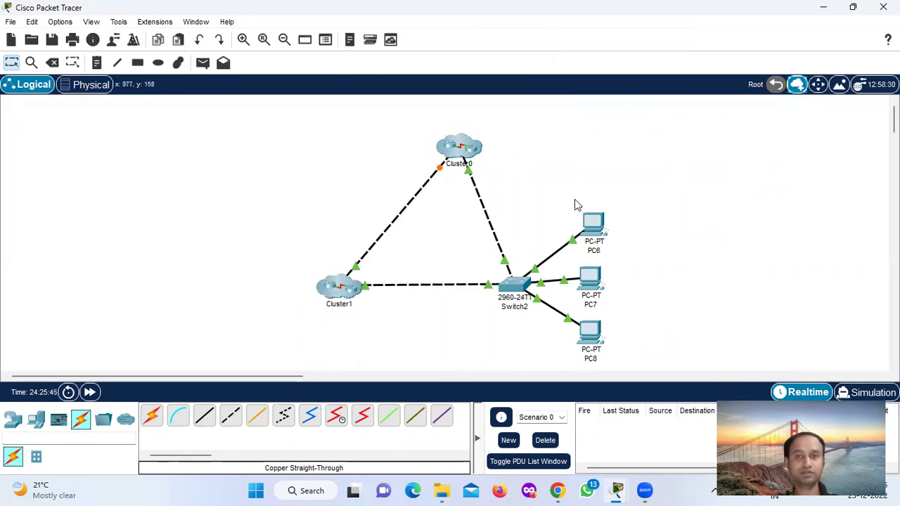
pyautogui.moveTo(506, 193); pyautogui.dragTo(631, 374)
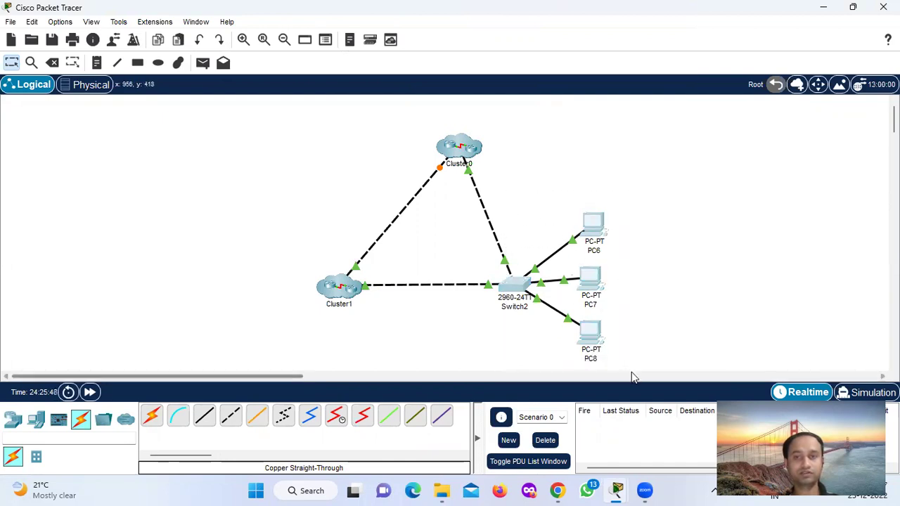
pyautogui.click(799, 91)
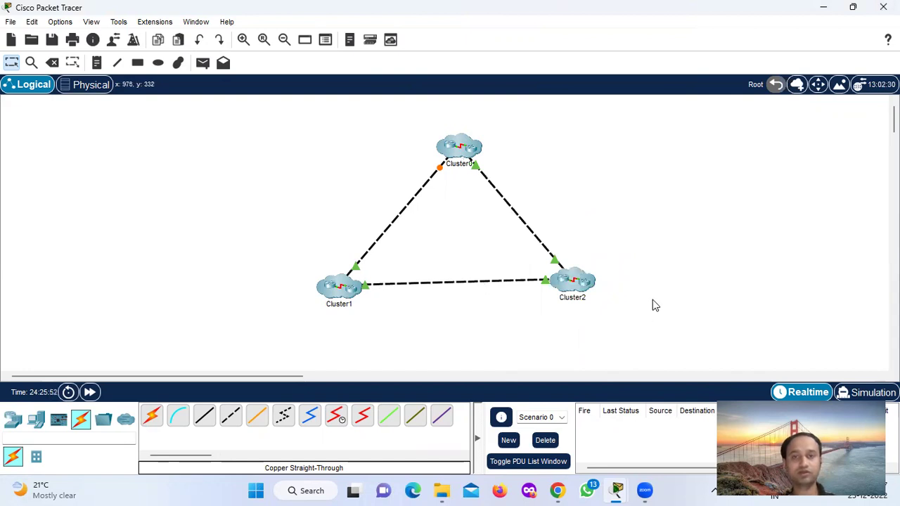
# Step: Inspect the devices inside Cluster0, Cluster1 and Cluster2, returning to the root level after each one
pyautogui.doubleClick(462, 152)
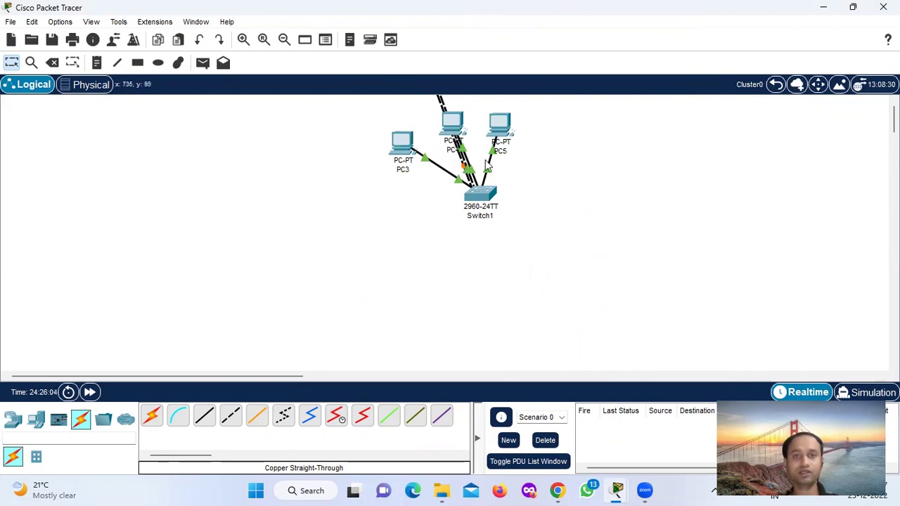
pyautogui.click(795, 85)
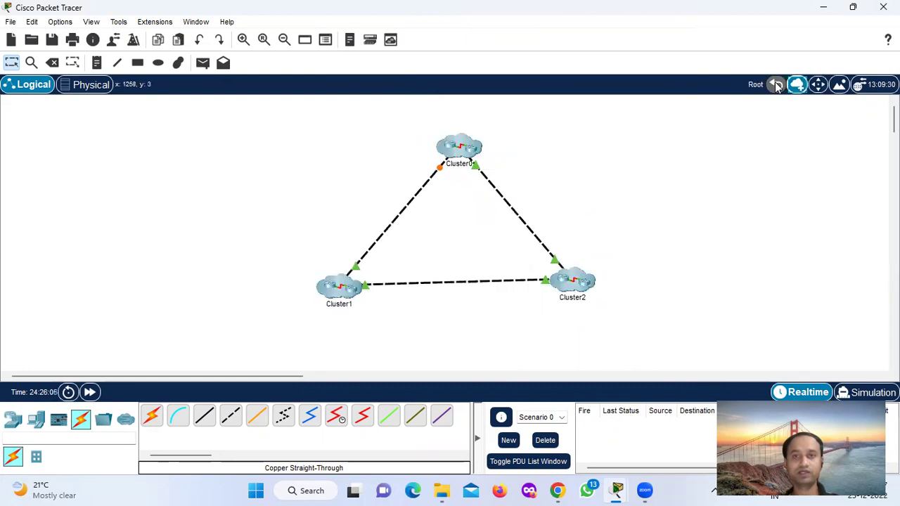
pyautogui.click(337, 289)
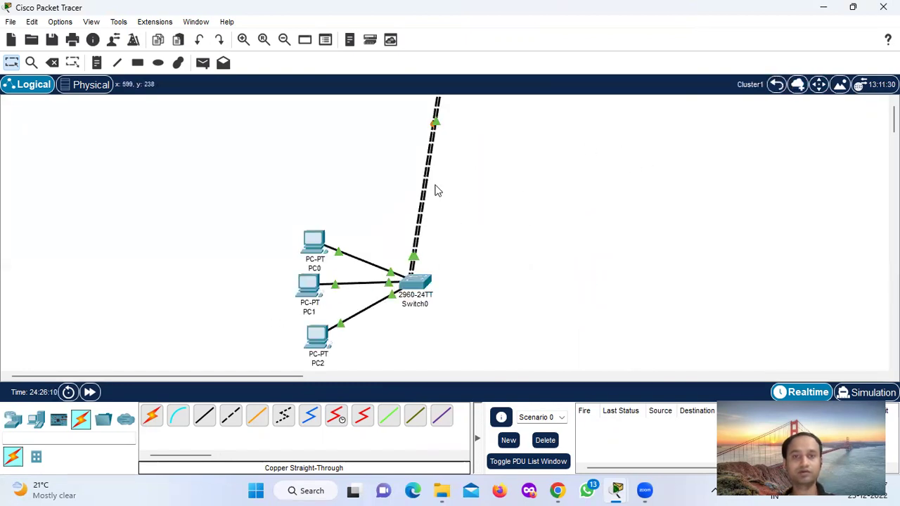
pyautogui.click(802, 91)
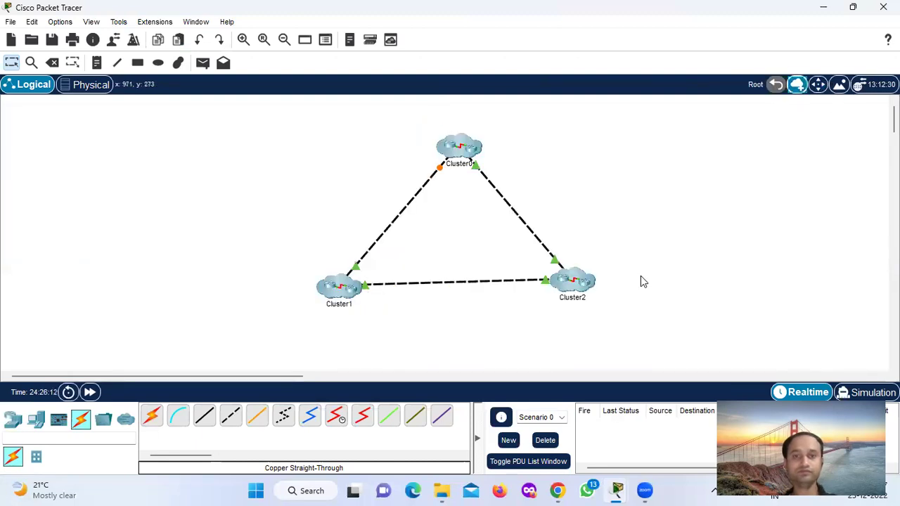
pyautogui.click(574, 281)
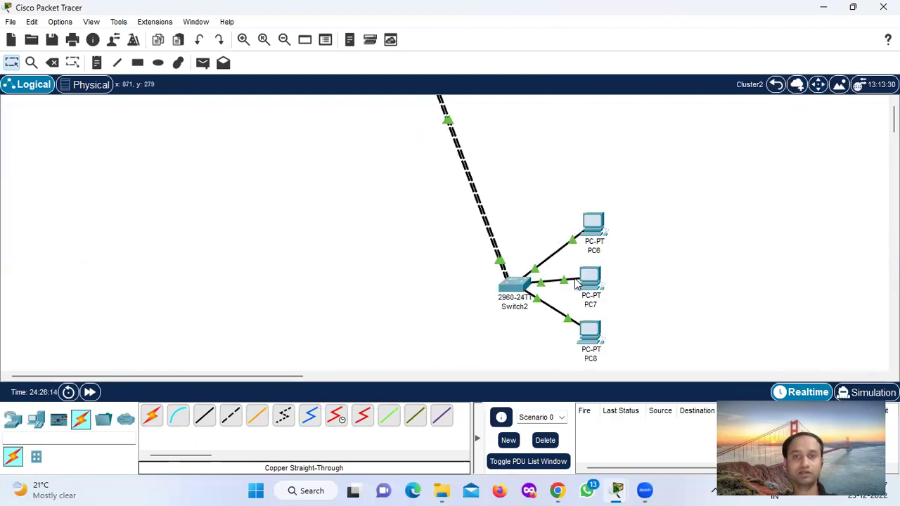
pyautogui.click(775, 85)
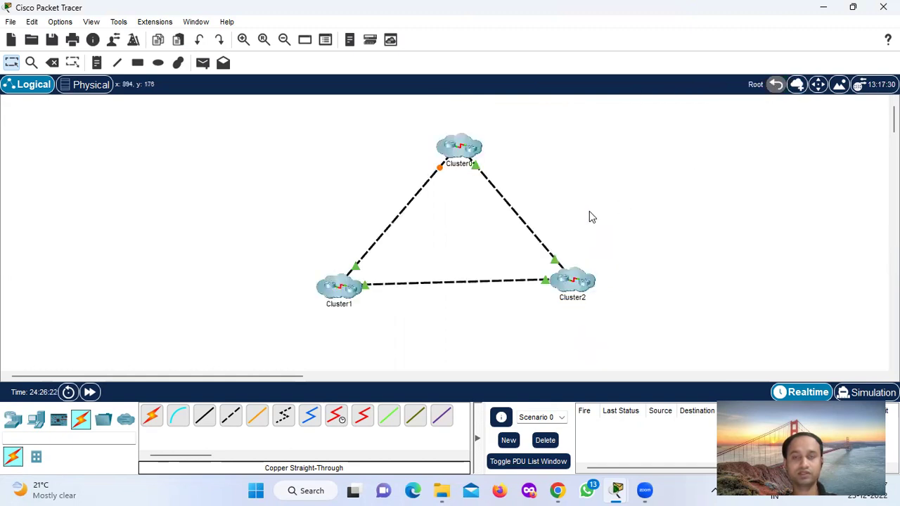